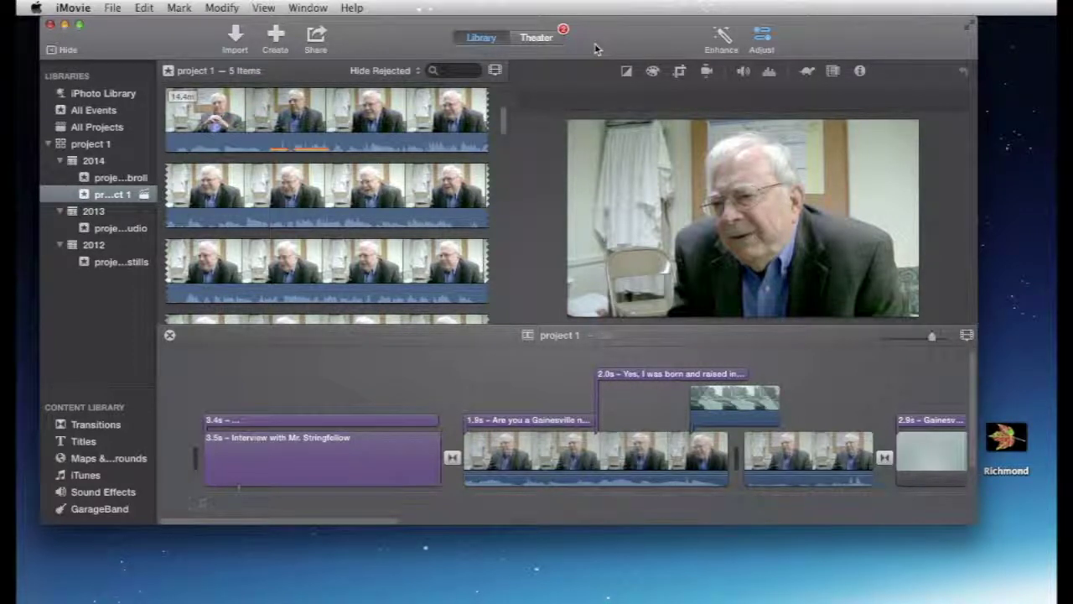
Open the "project raw oral history" project from the list of all projects.
drag(596, 43, 597, 48)
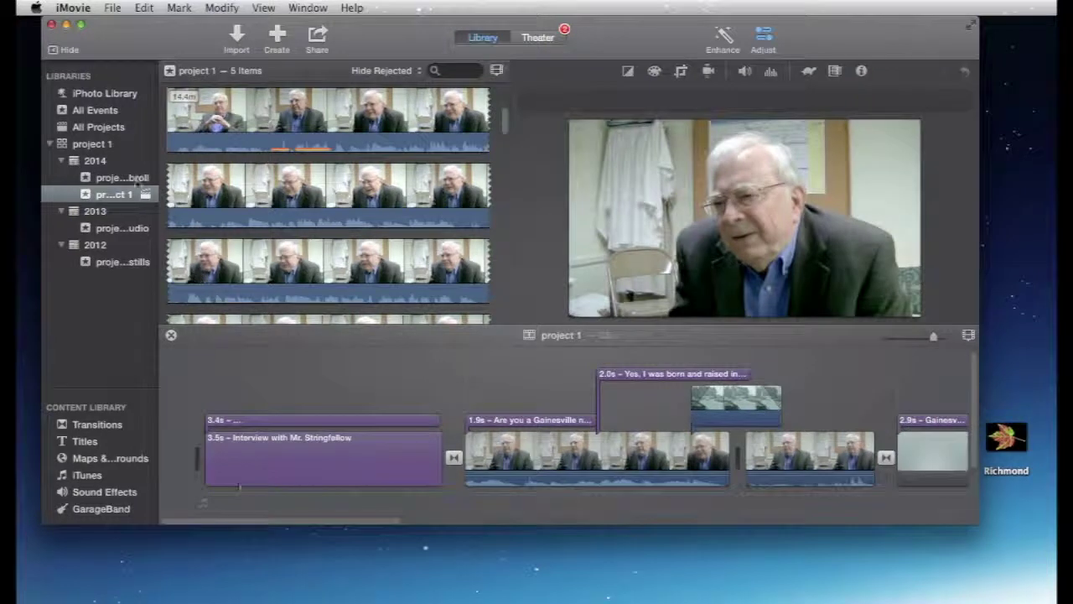
click(92, 130)
click(214, 126)
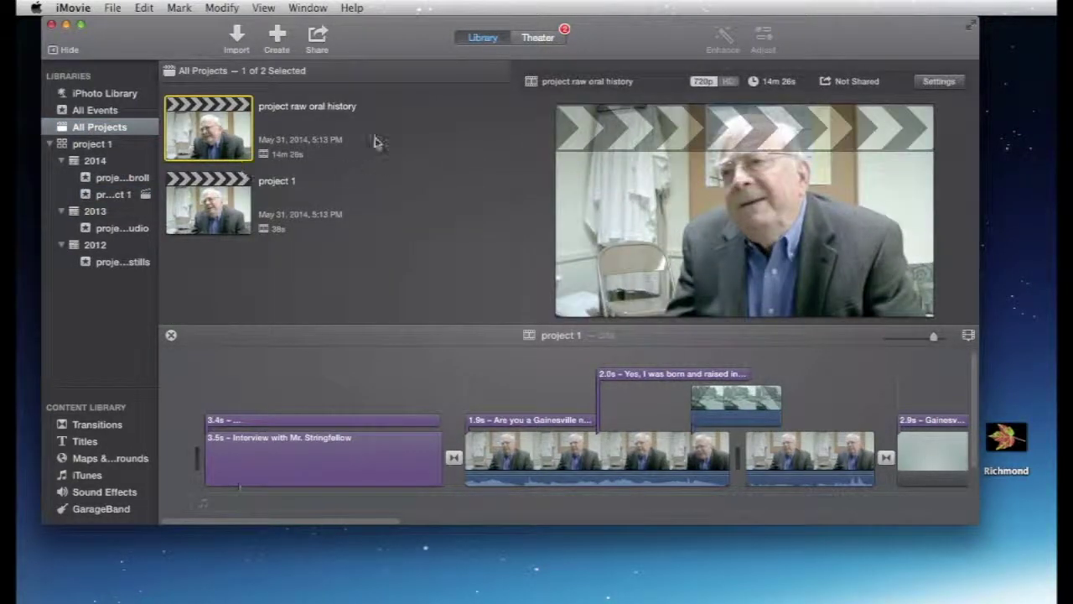
double_click(238, 122)
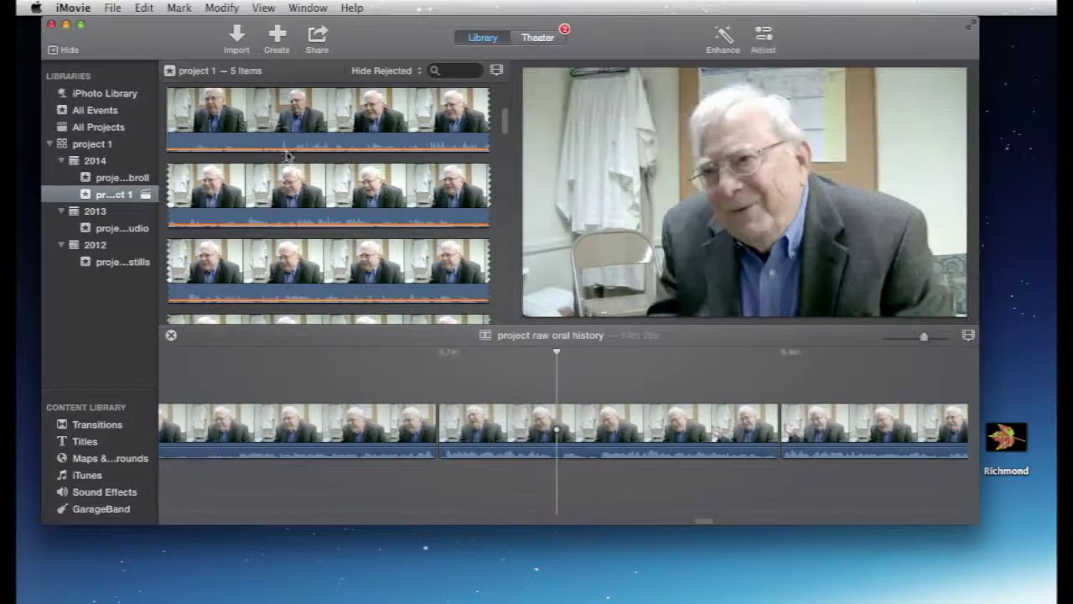
Play through the interview footage to find the cut point and split the long clip at about 11.3 minutes.
click(313, 401)
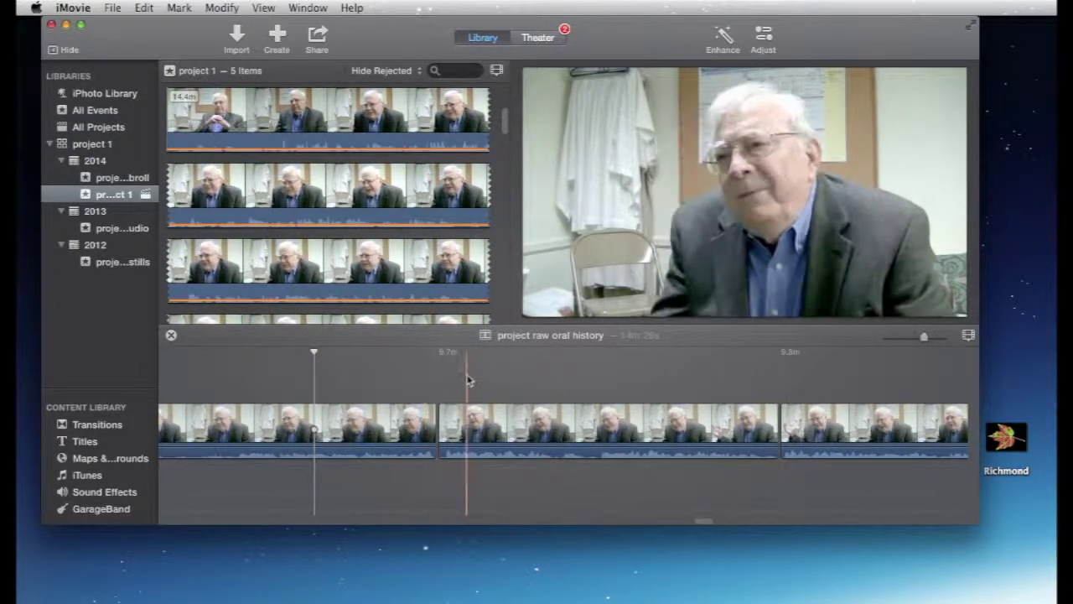
key(space)
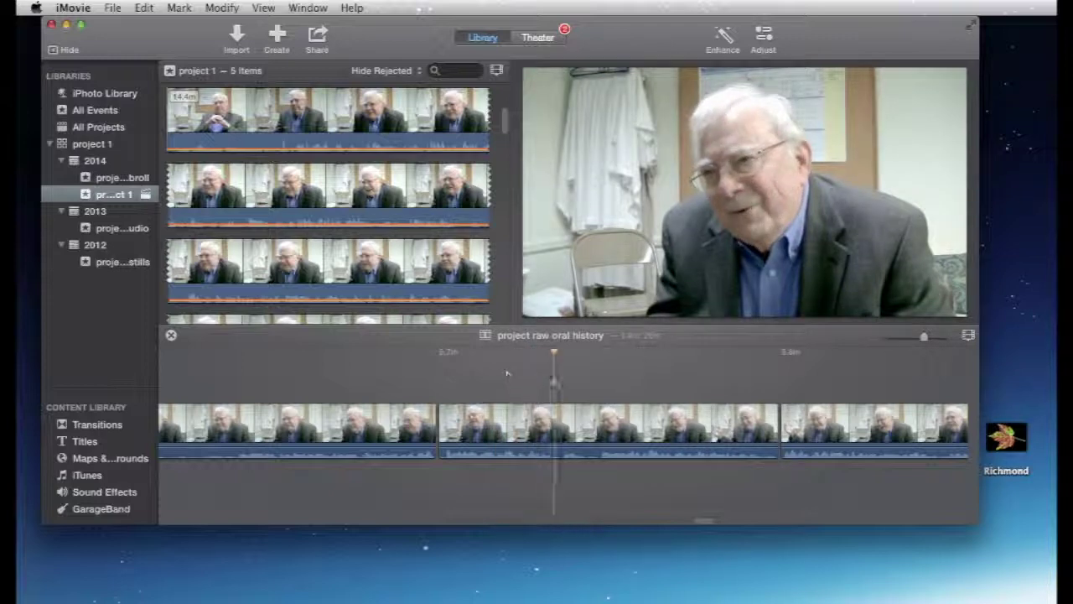
scroll(550, 378, right, 10)
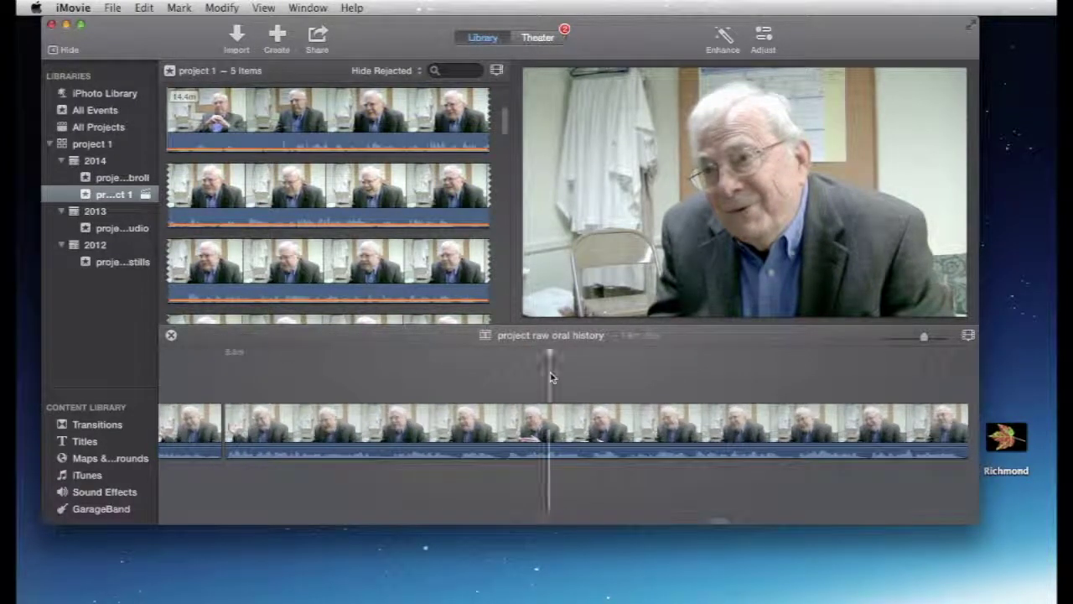
scroll(550, 378, right, 5)
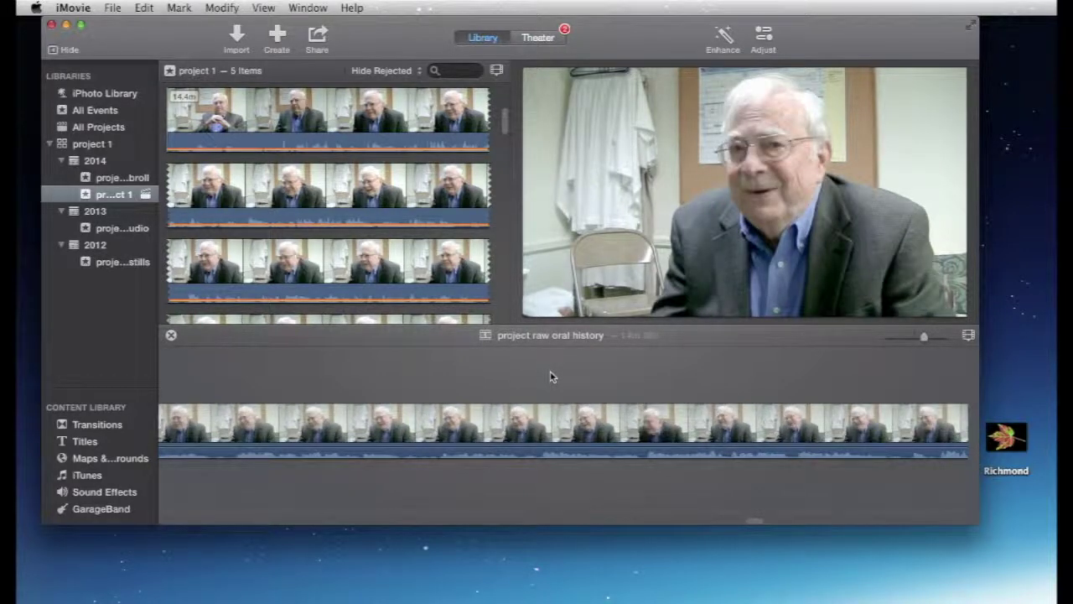
scroll(550, 377, right, 1)
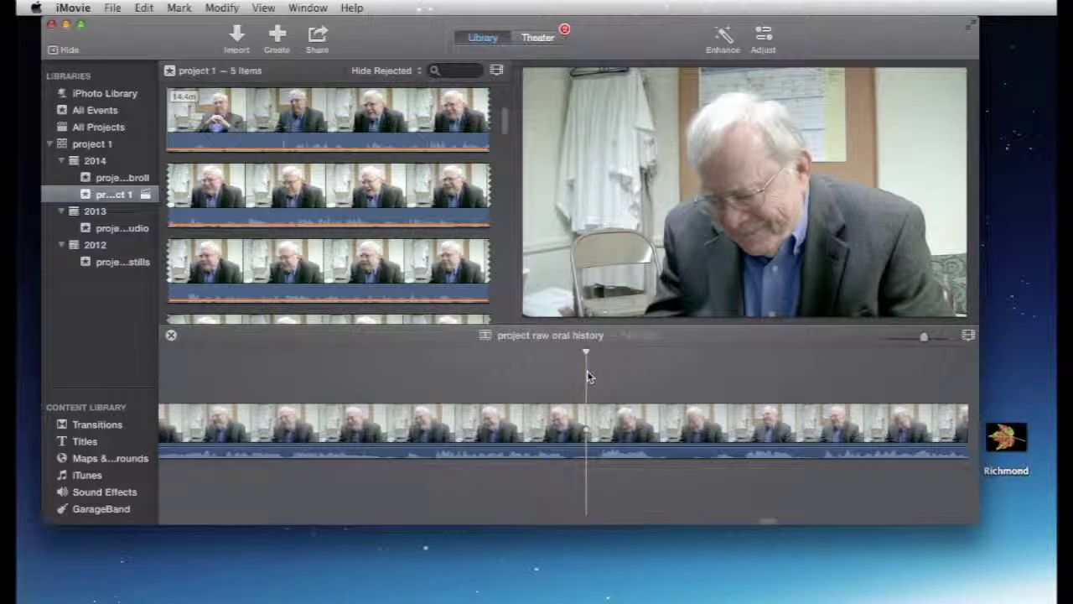
scroll(587, 371, right, 10)
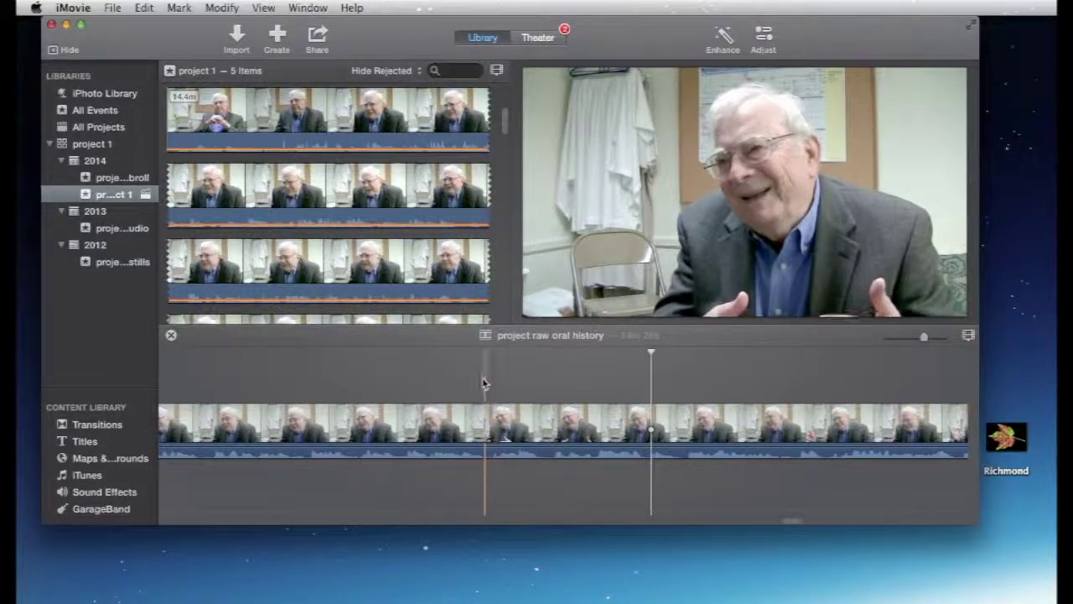
click(445, 379)
key(space)
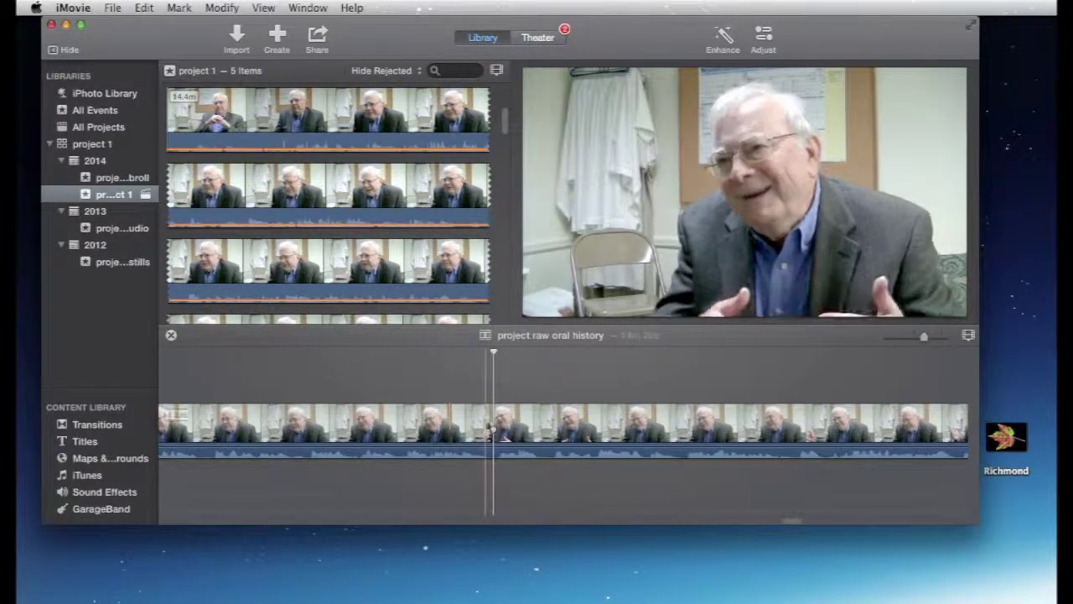
click(496, 423)
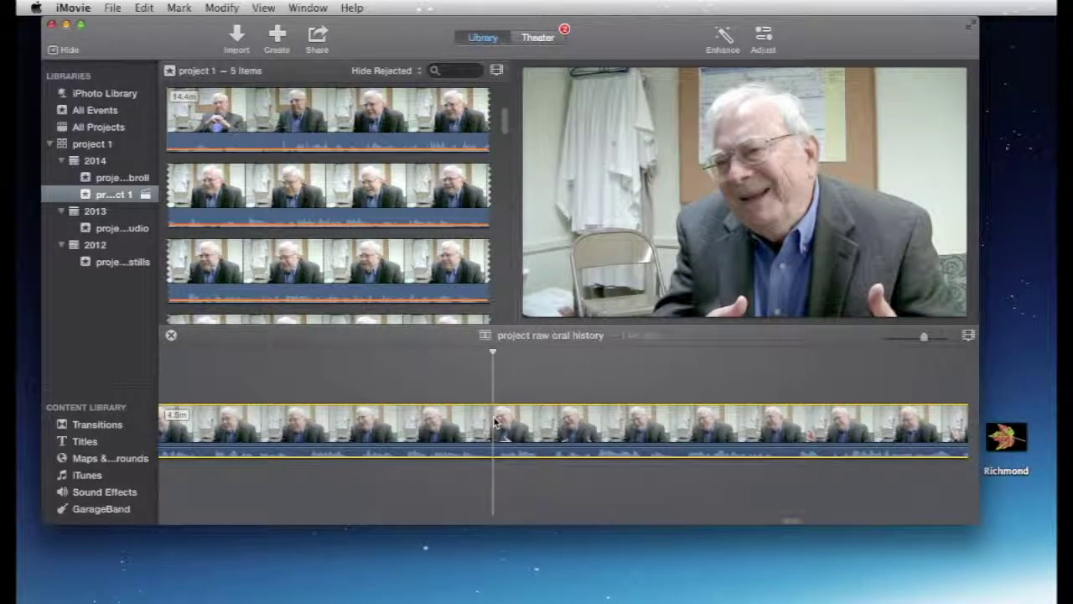
key(super+b)
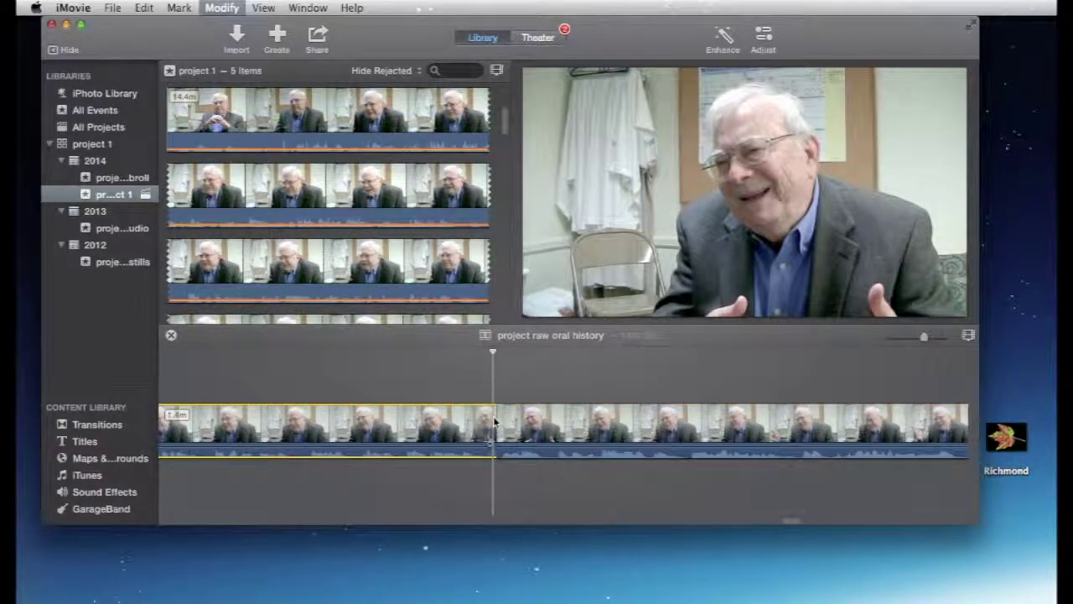
Split the second part of the interview clip at about 11.4 minutes to isolate a short middle section.
click(659, 394)
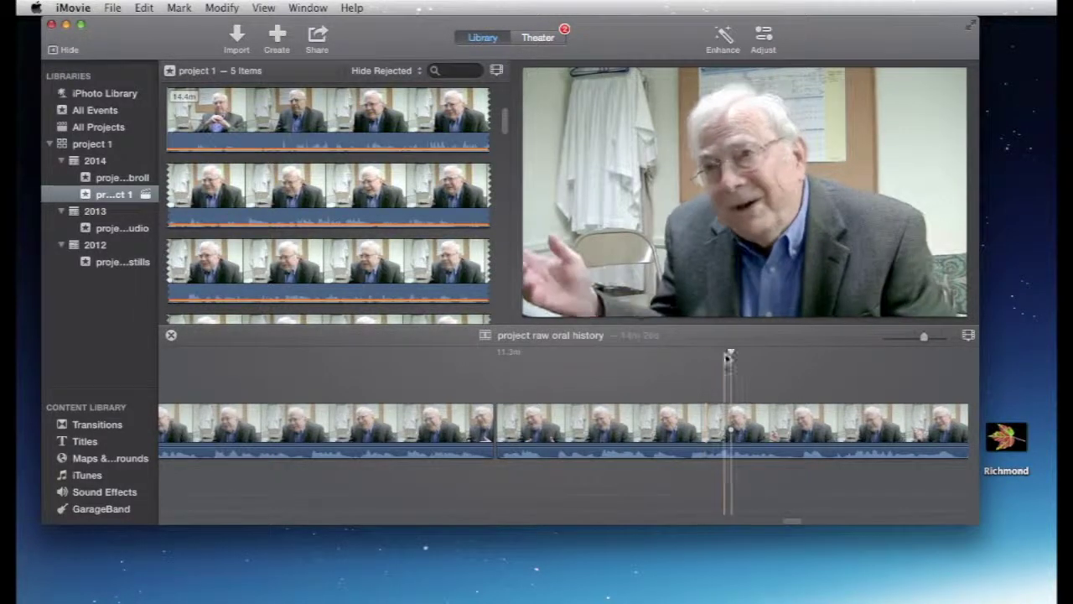
drag(730, 354, 694, 355)
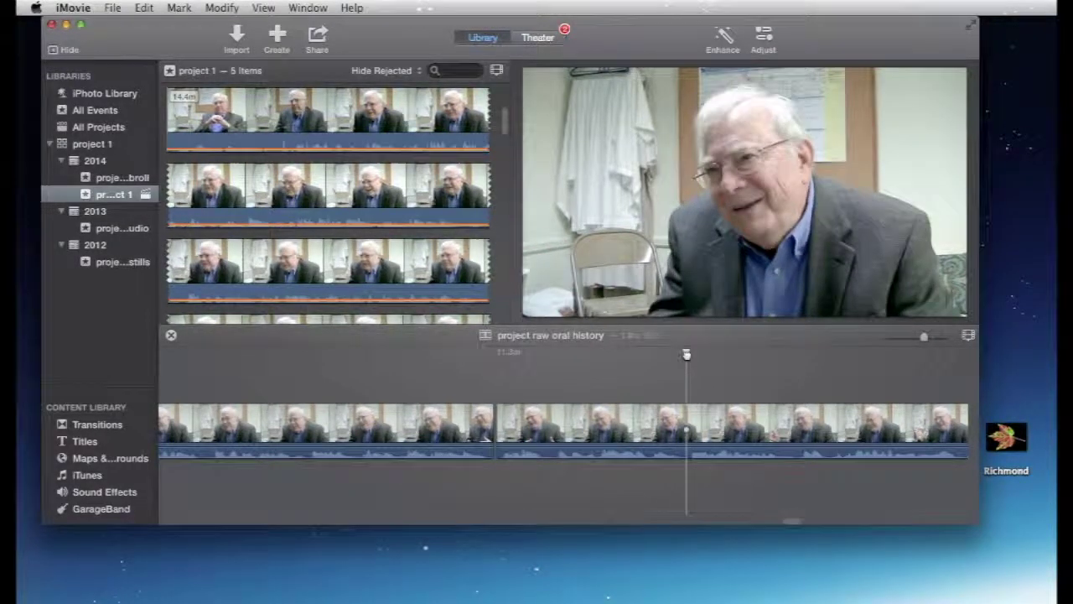
click(685, 415)
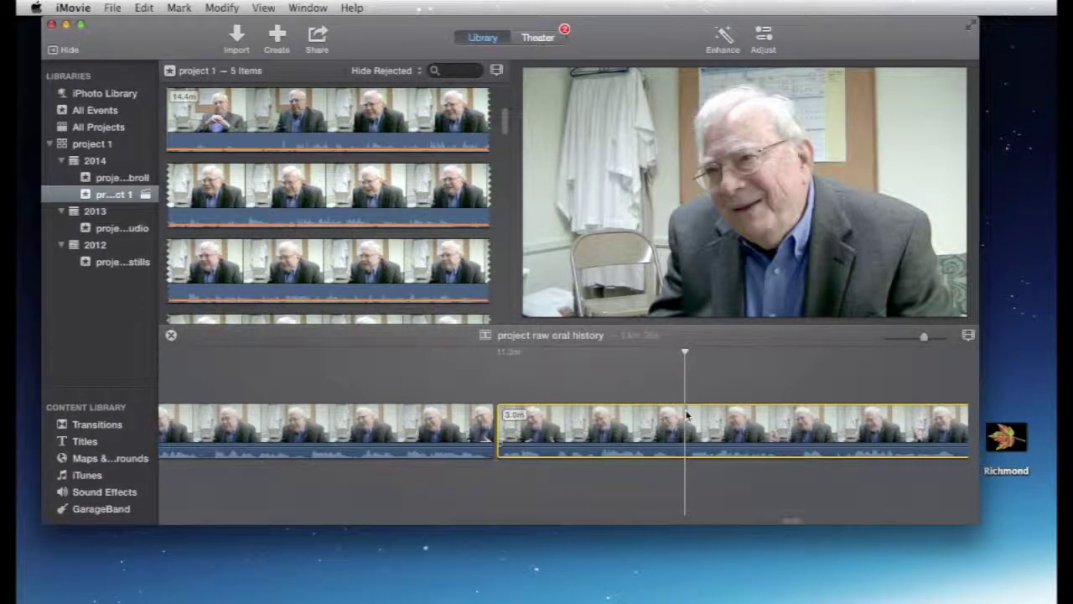
key(super+b)
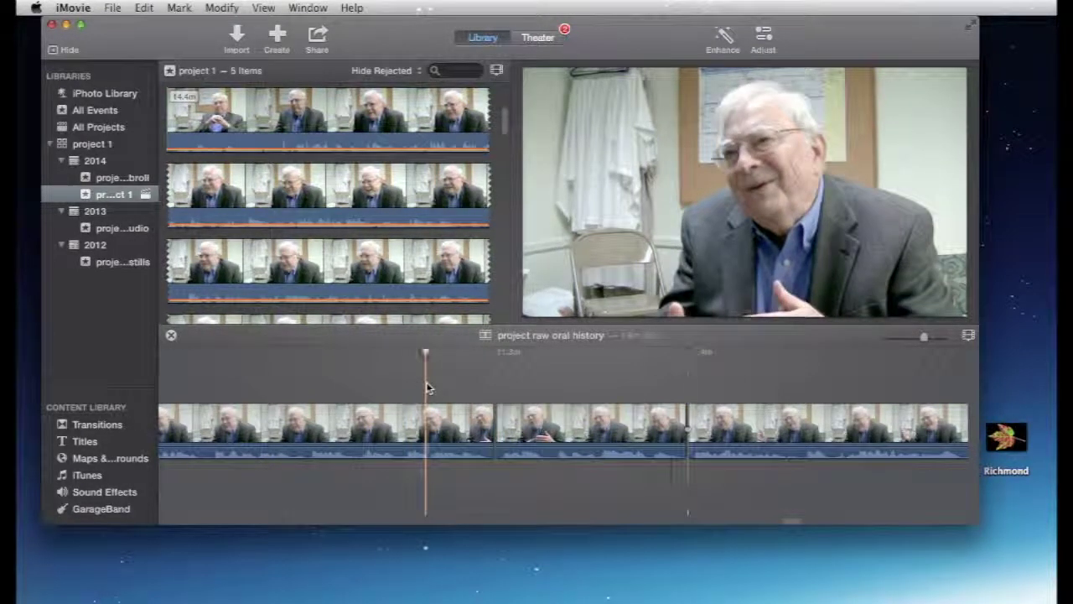
Play across the first cut and set the isolated middle clip's cropping style to Crop to Fill.
key(space)
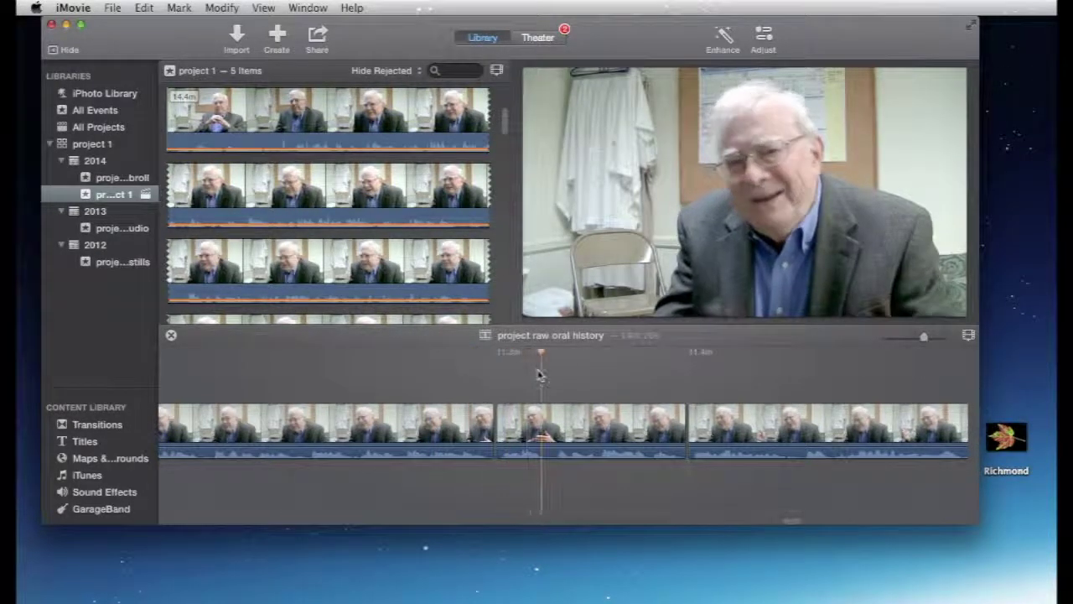
click(565, 419)
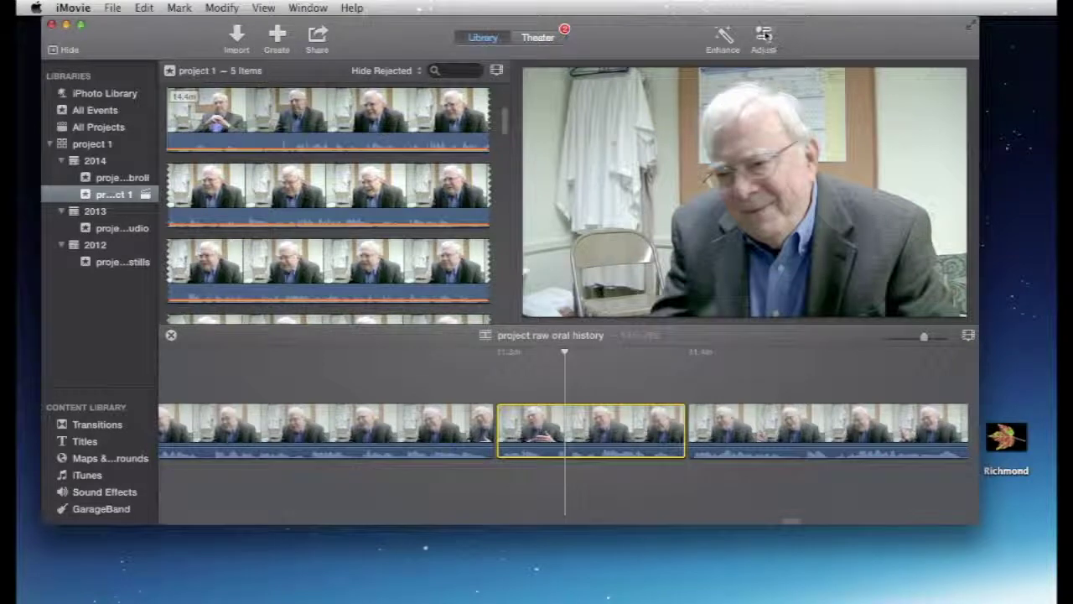
click(764, 38)
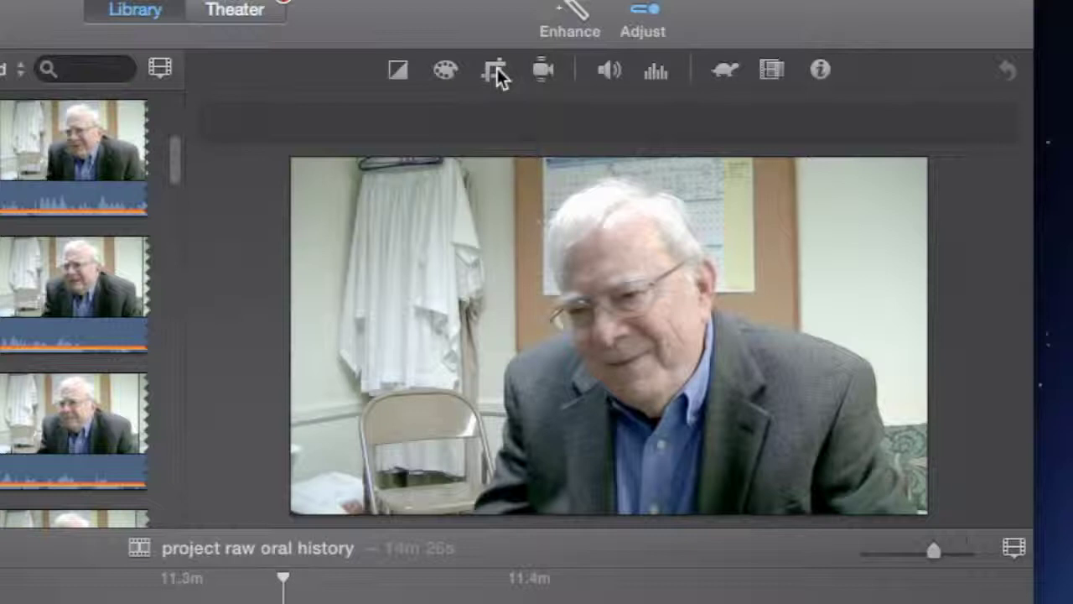
click(493, 70)
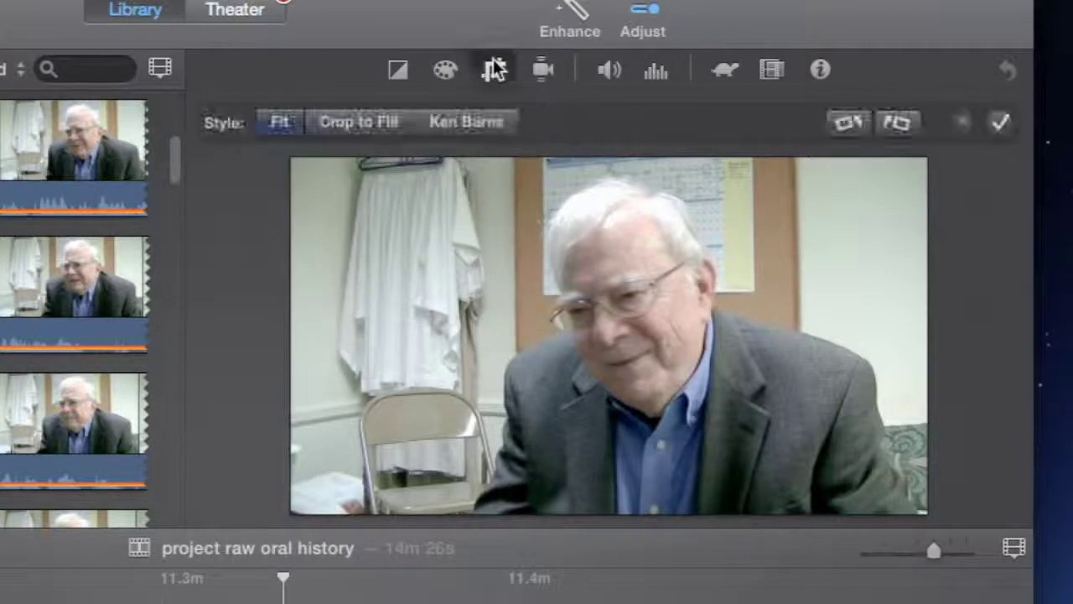
click(361, 126)
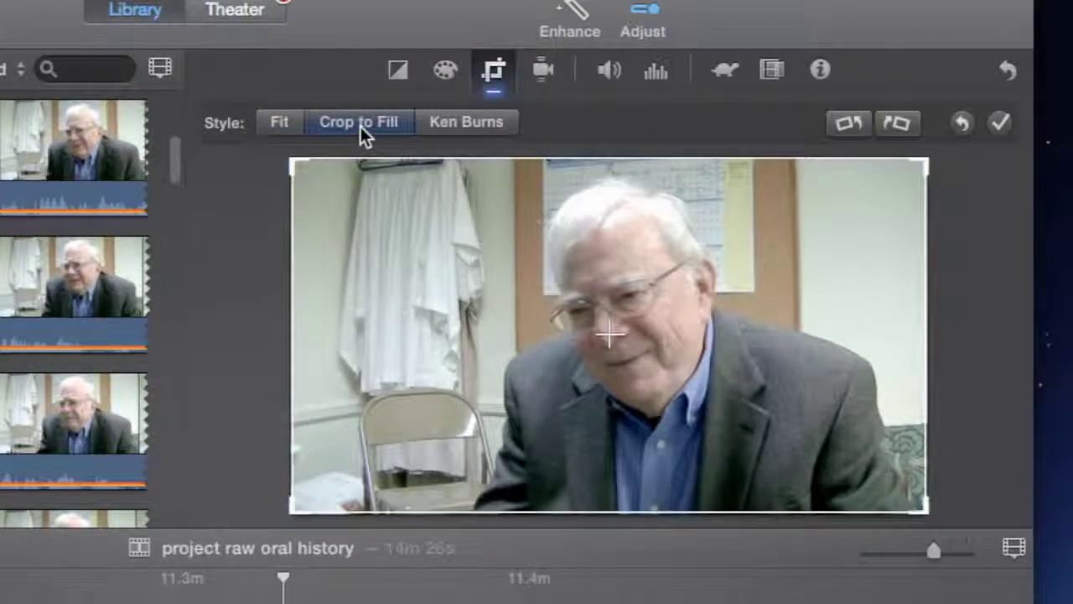
Shrink the crop frame to about 60% of the image width, position it around the man's head and shoulders, and apply the crop.
mouse_move(394, 234)
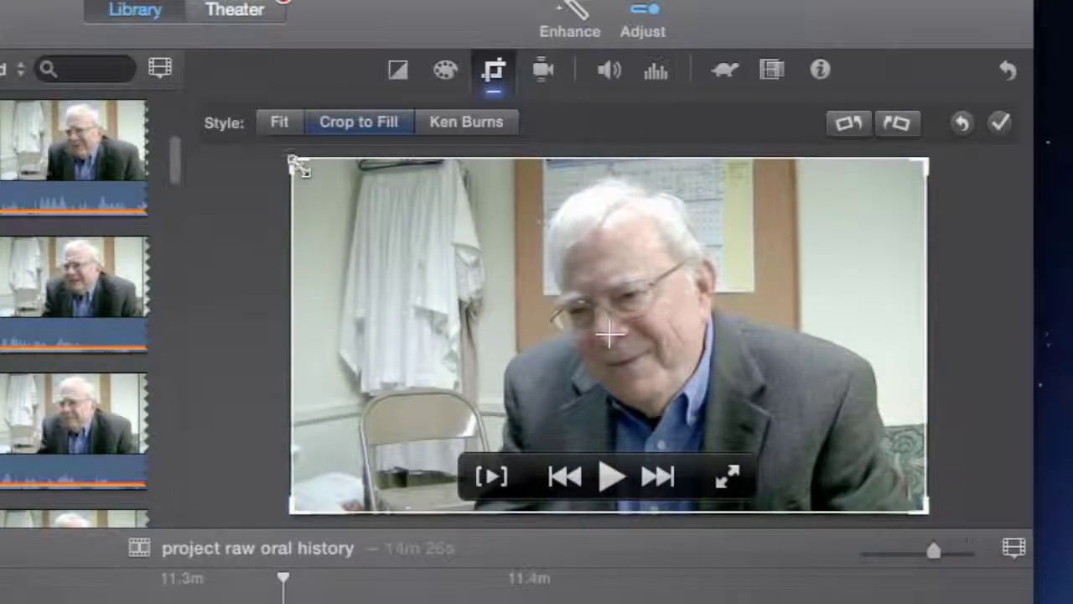
drag(304, 168, 461, 311)
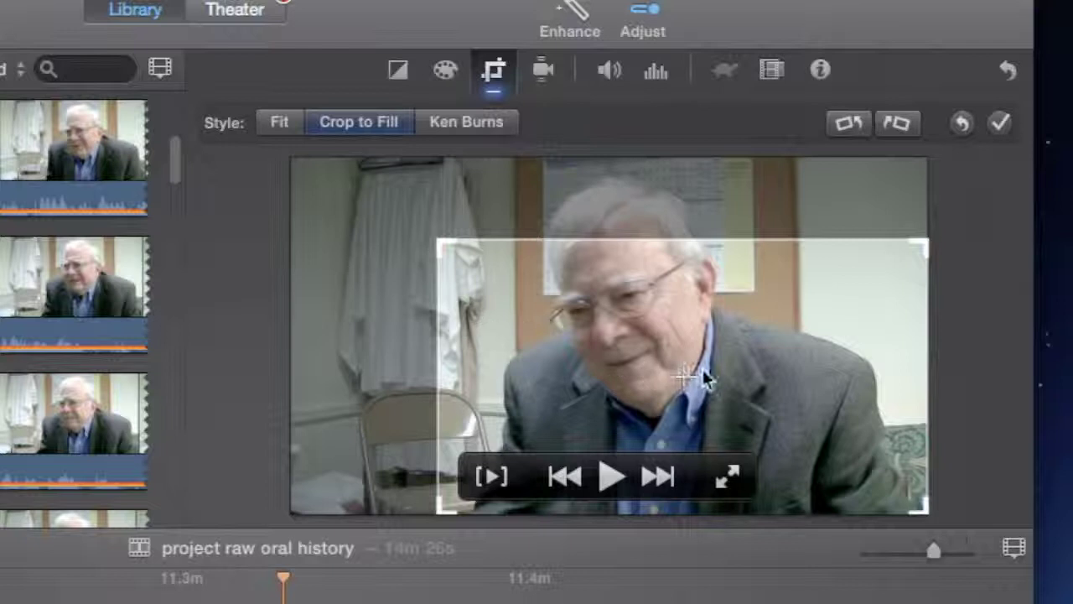
drag(771, 376, 677, 301)
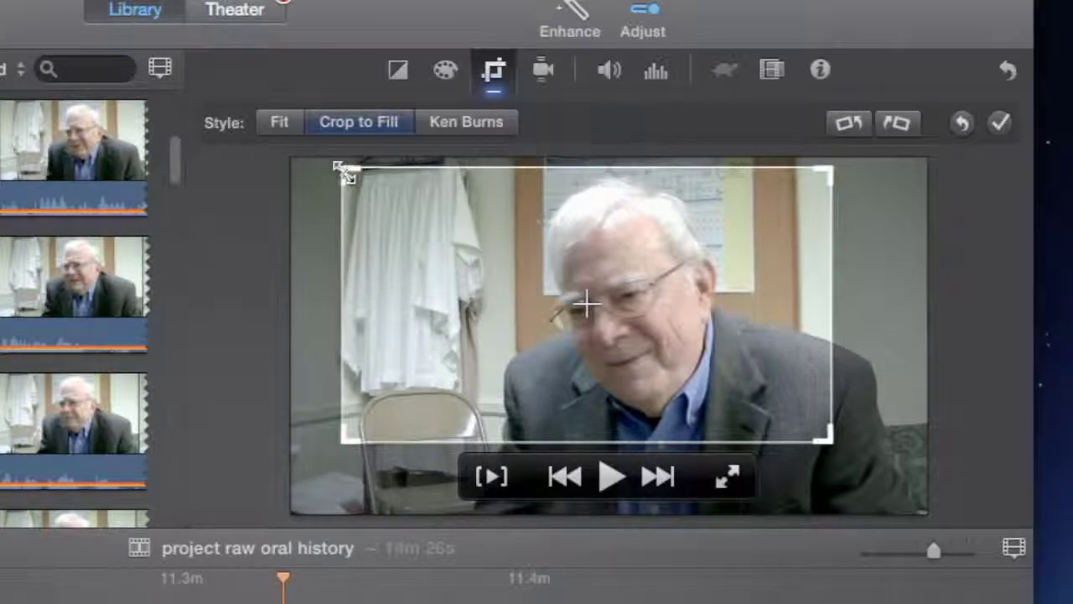
drag(343, 169, 453, 232)
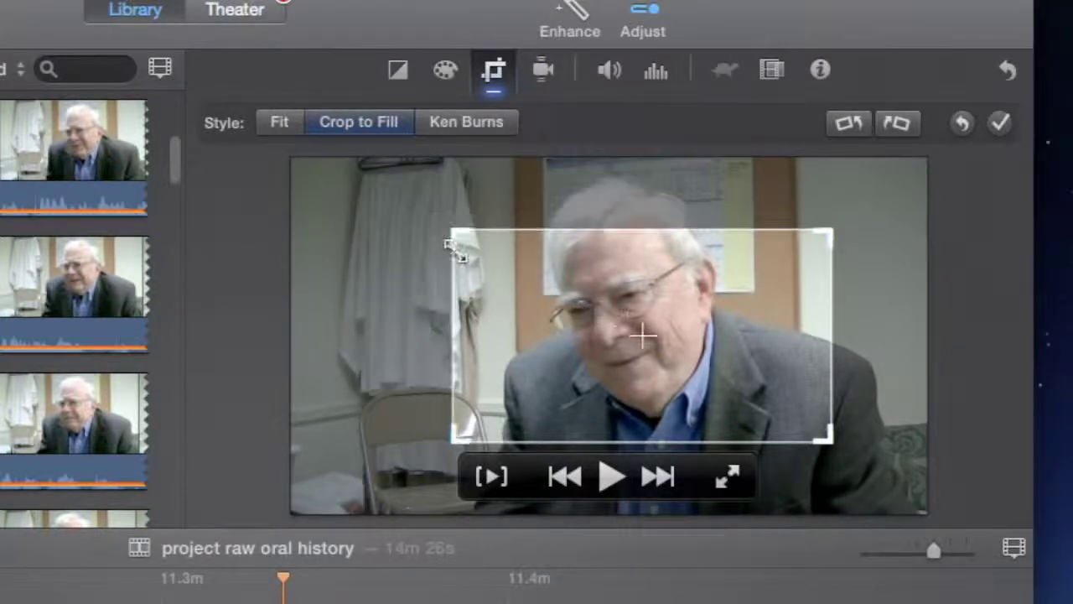
drag(556, 305, 487, 292)
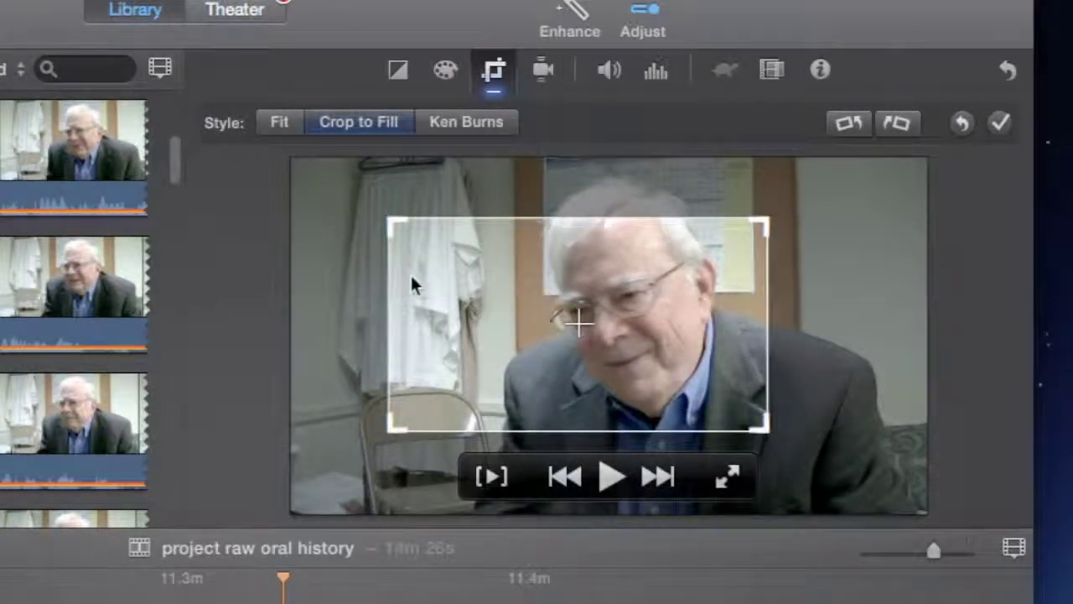
drag(427, 264, 433, 262)
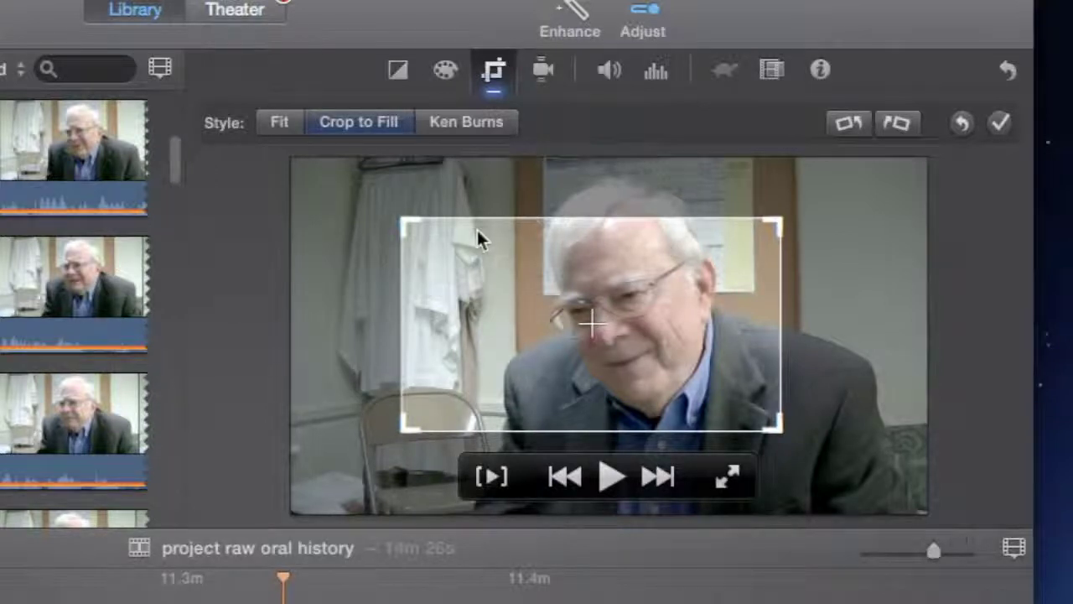
click(1001, 122)
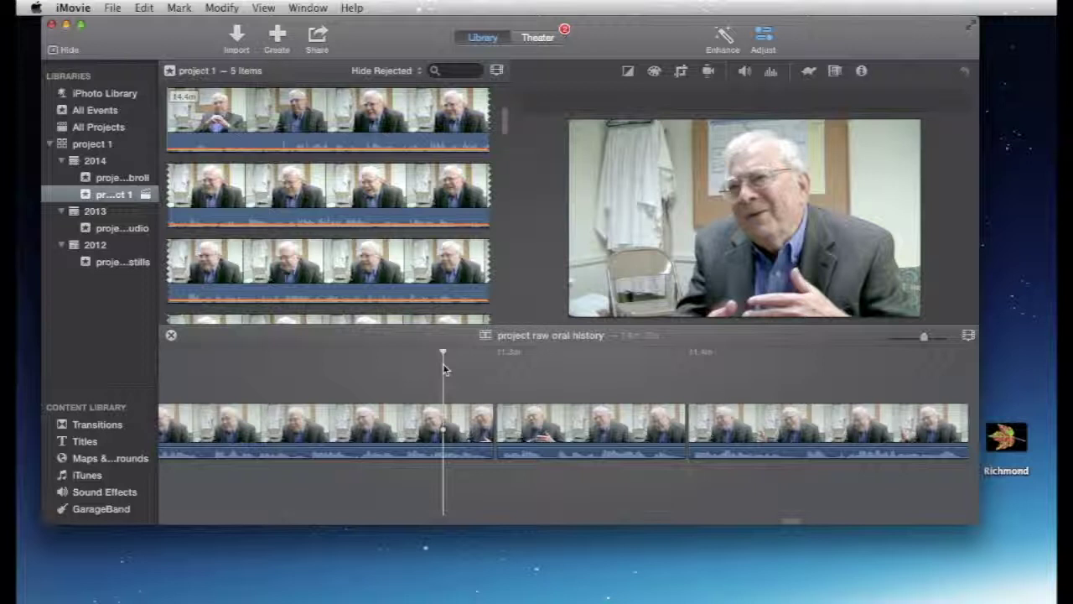
Play the timeline from before the first cut through the cropped clip to review the change in framing.
click(359, 369)
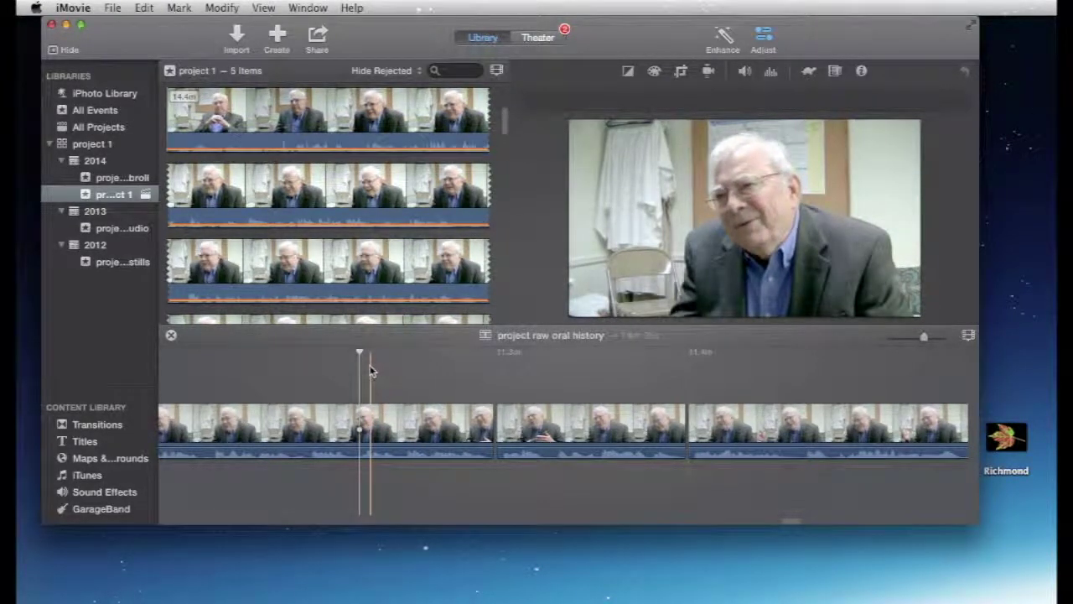
key(space)
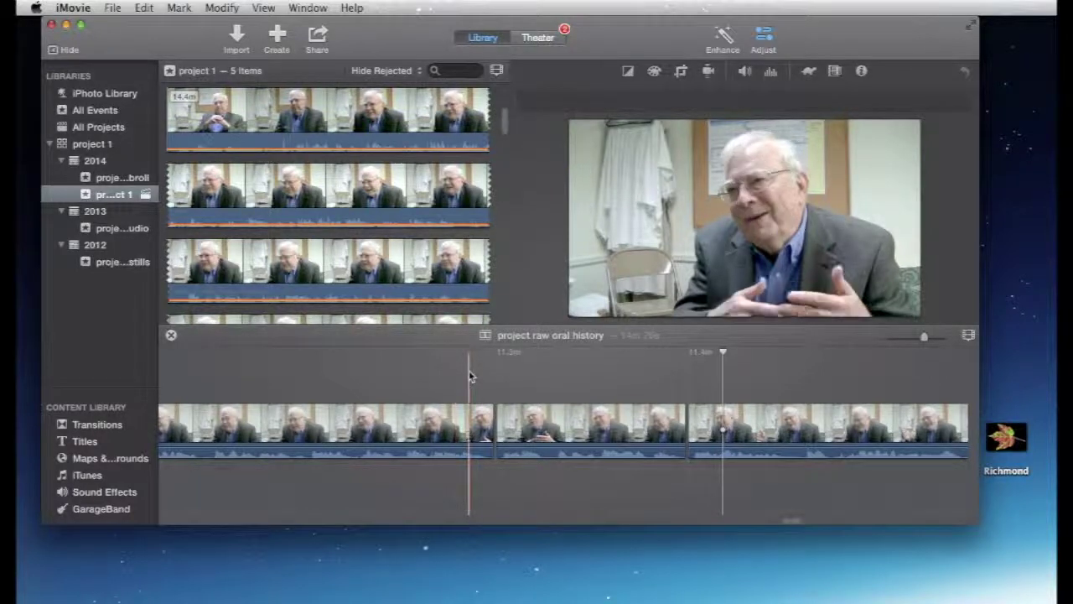
key(super+equal)
scroll(468, 375, left, 3)
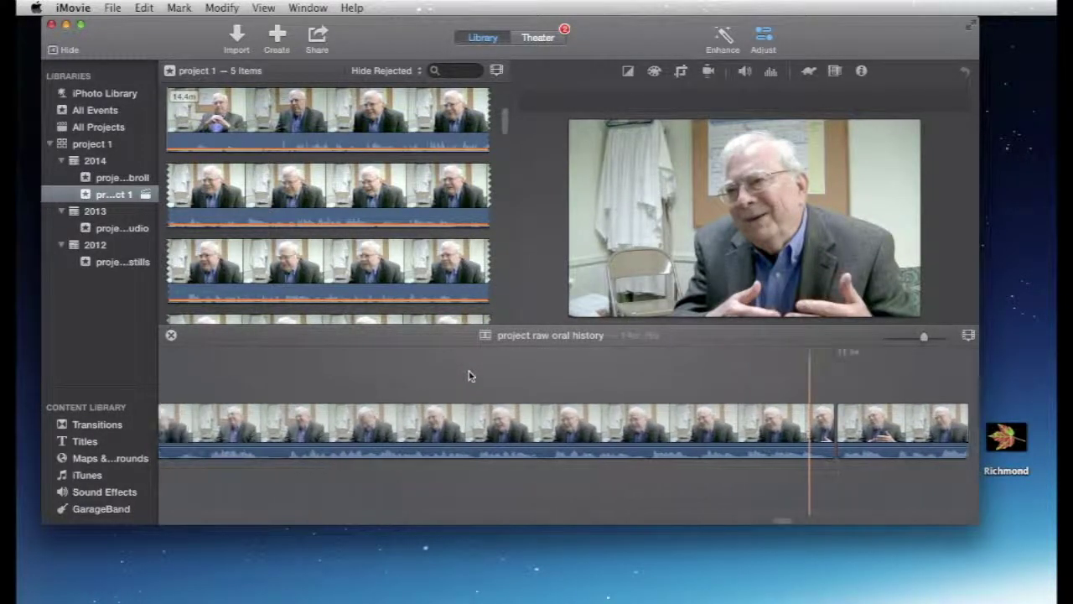
scroll(469, 376, right, 5)
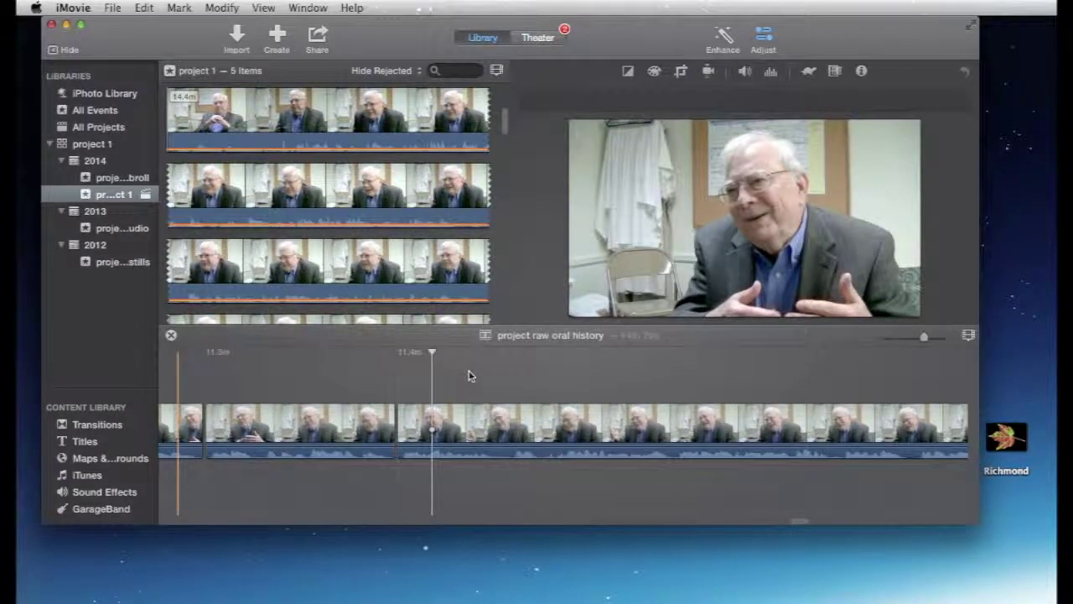
scroll(469, 376, left, 3)
scroll(469, 370, left, 5)
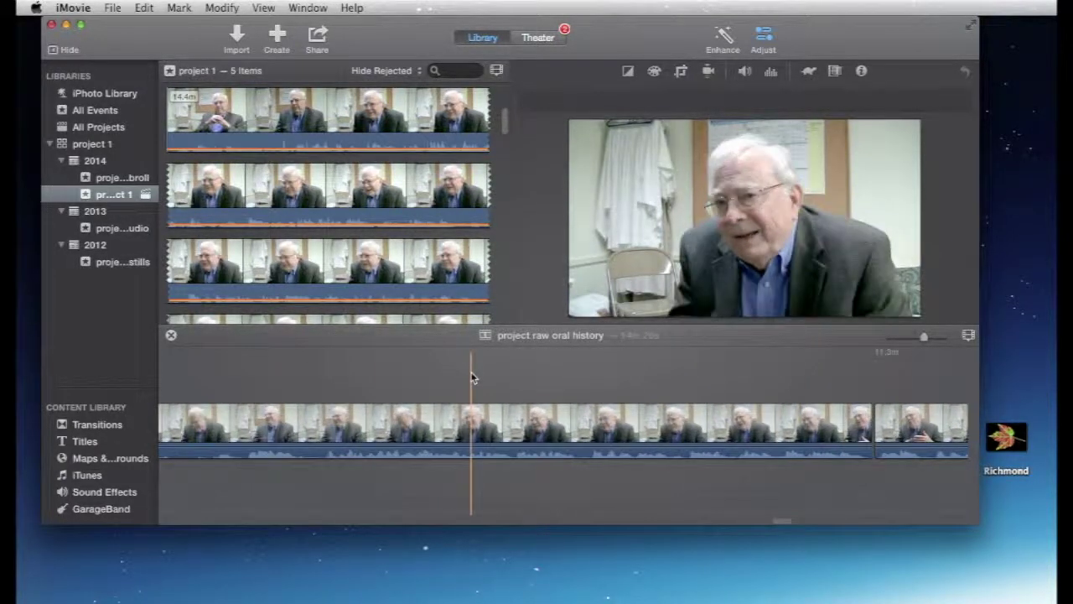
Open the "project 1" project from the list of all projects.
click(124, 132)
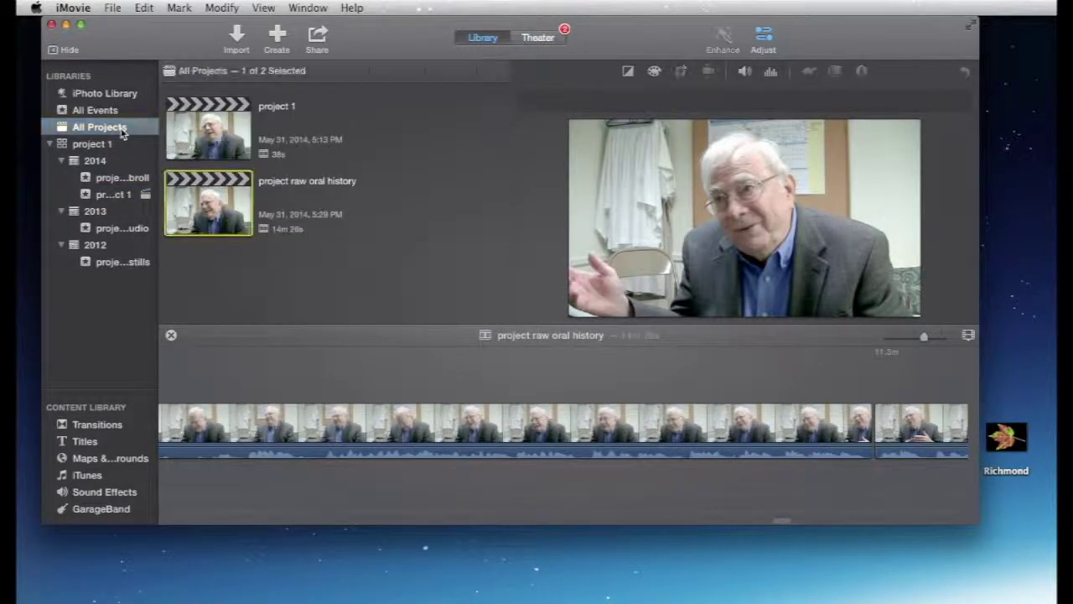
double_click(220, 143)
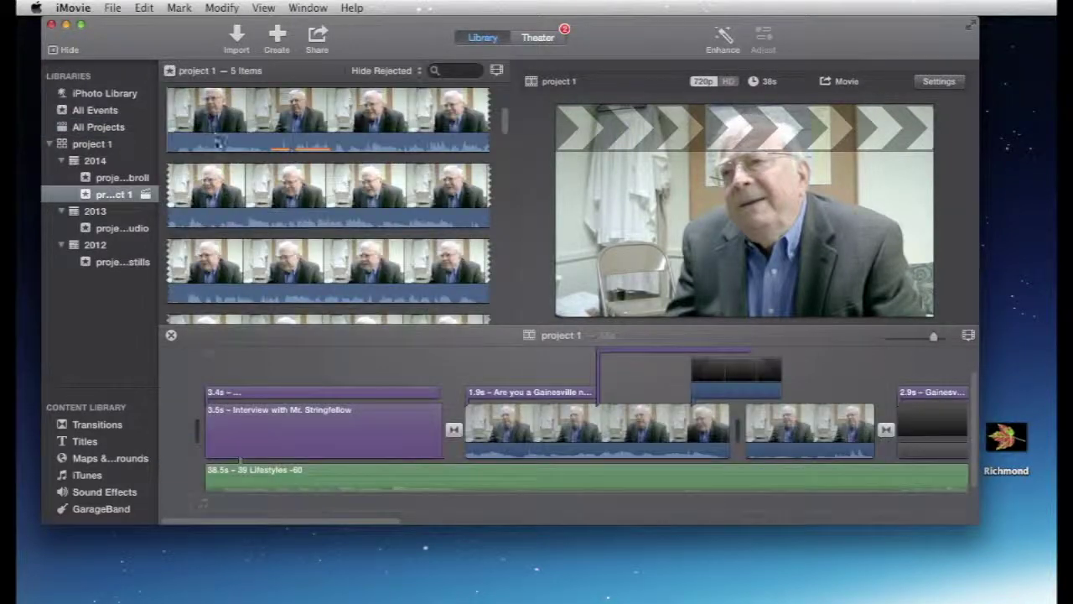
Add the ramp-and-bridge photo from the project 1 stills event as a cutaway over the start of the interview clip after the globe map and play it.
scroll(492, 364, right, 10)
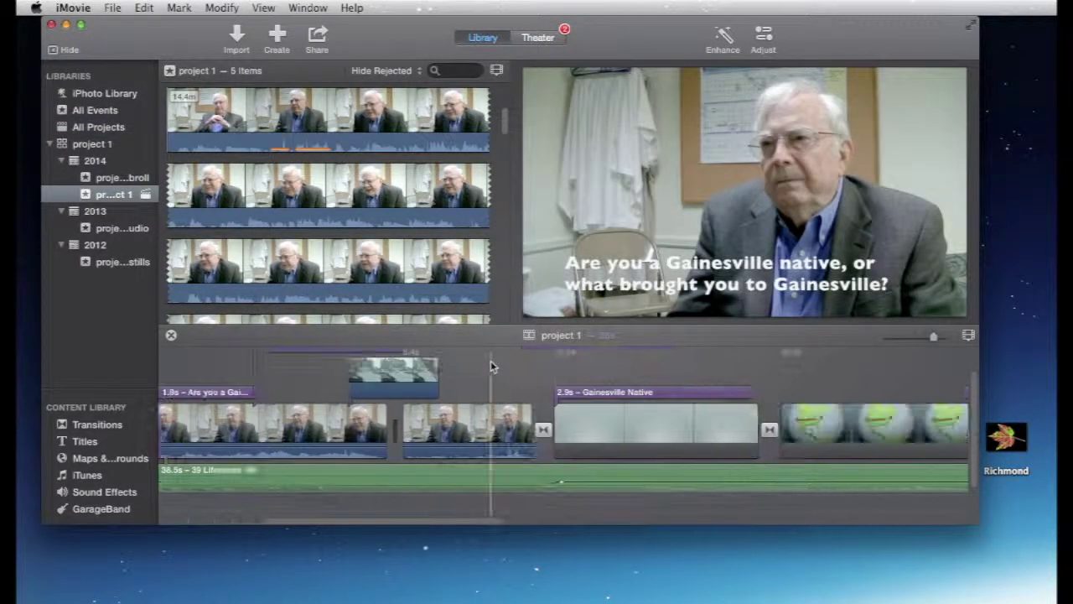
scroll(492, 363, right, 15)
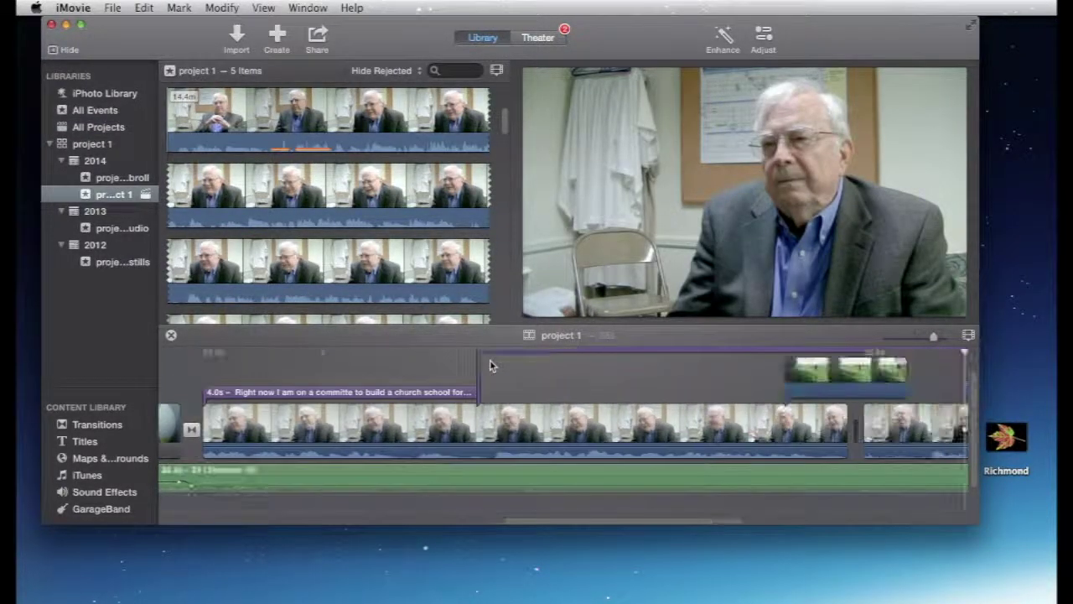
scroll(492, 364, right, 10)
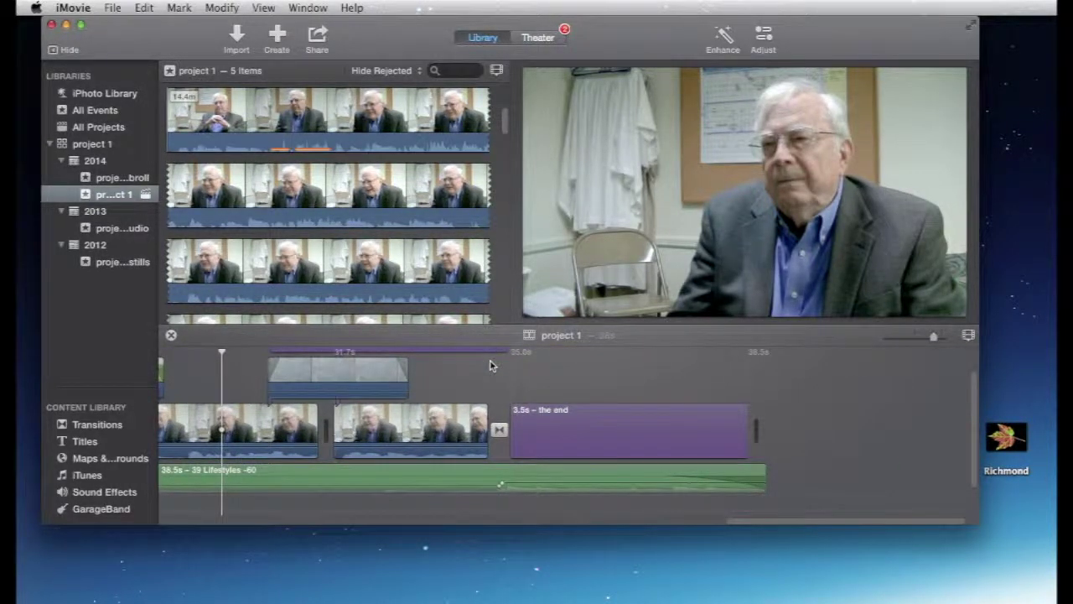
click(144, 262)
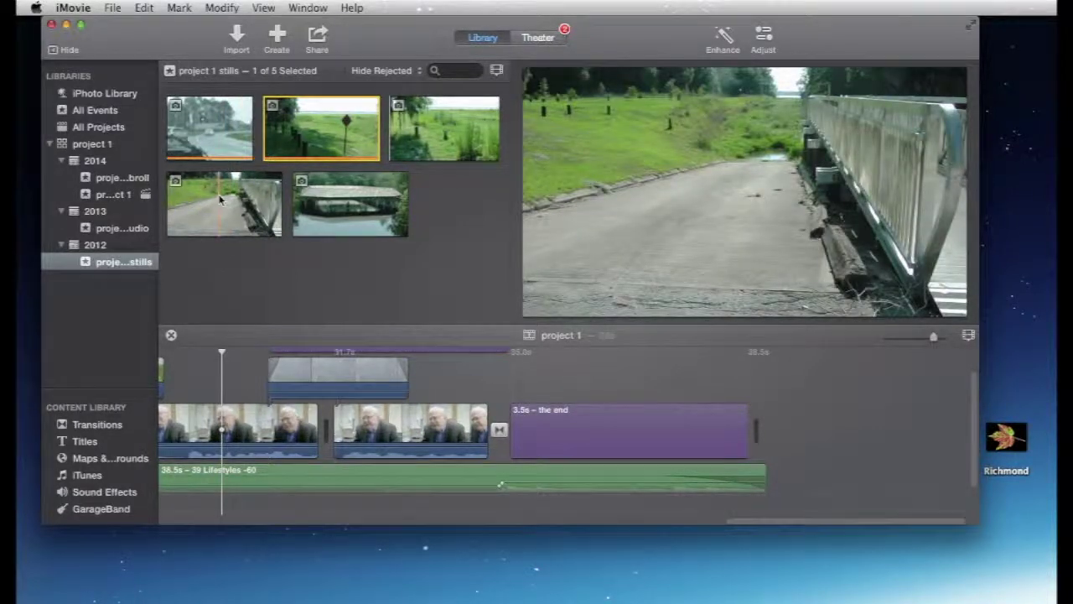
click(221, 200)
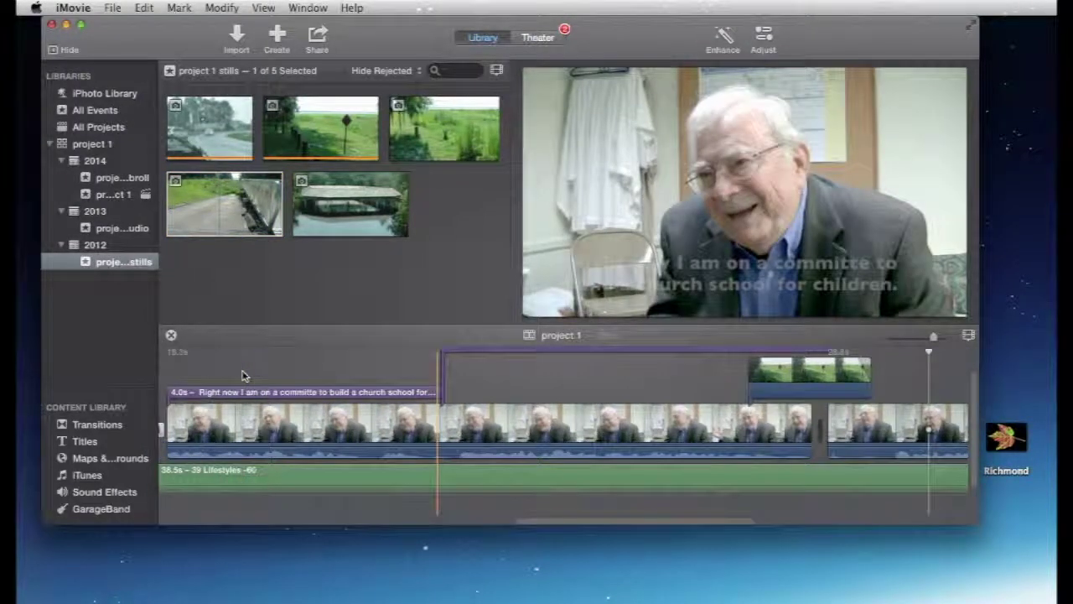
scroll(241, 376, left, 5)
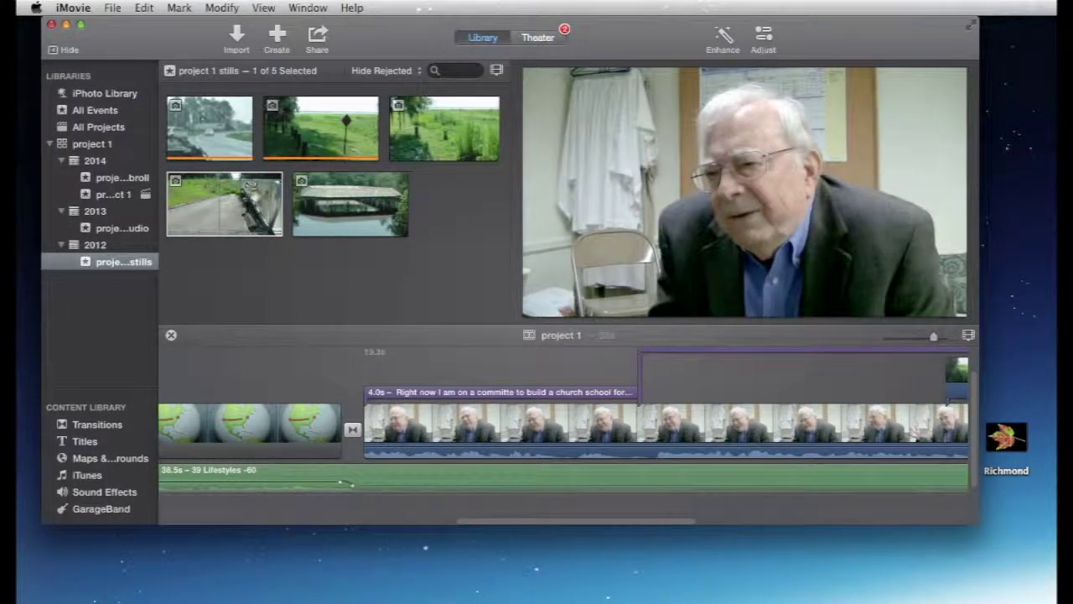
drag(238, 205, 370, 357)
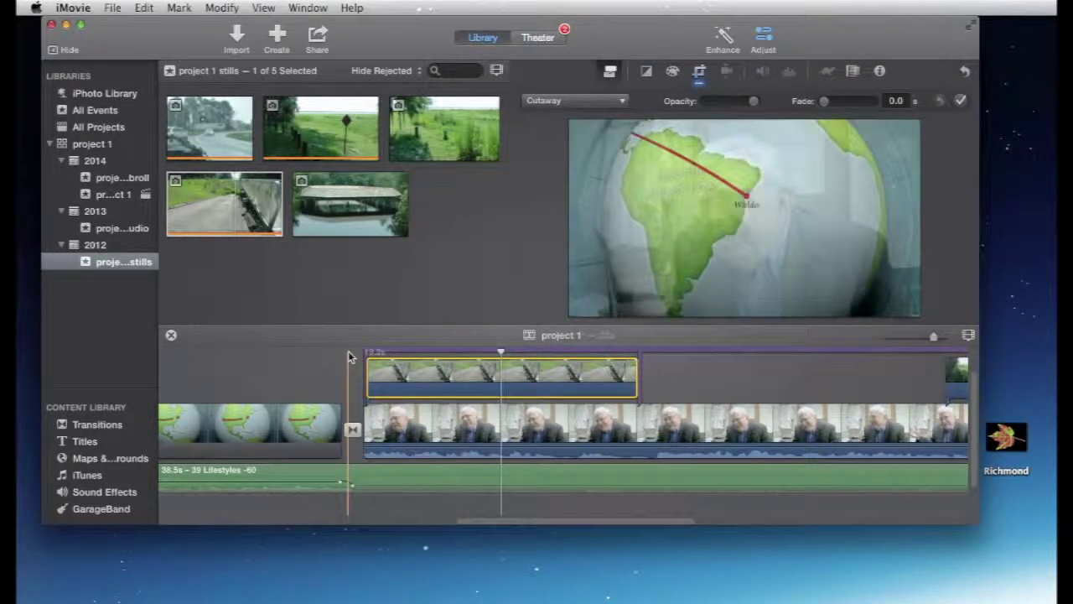
click(351, 356)
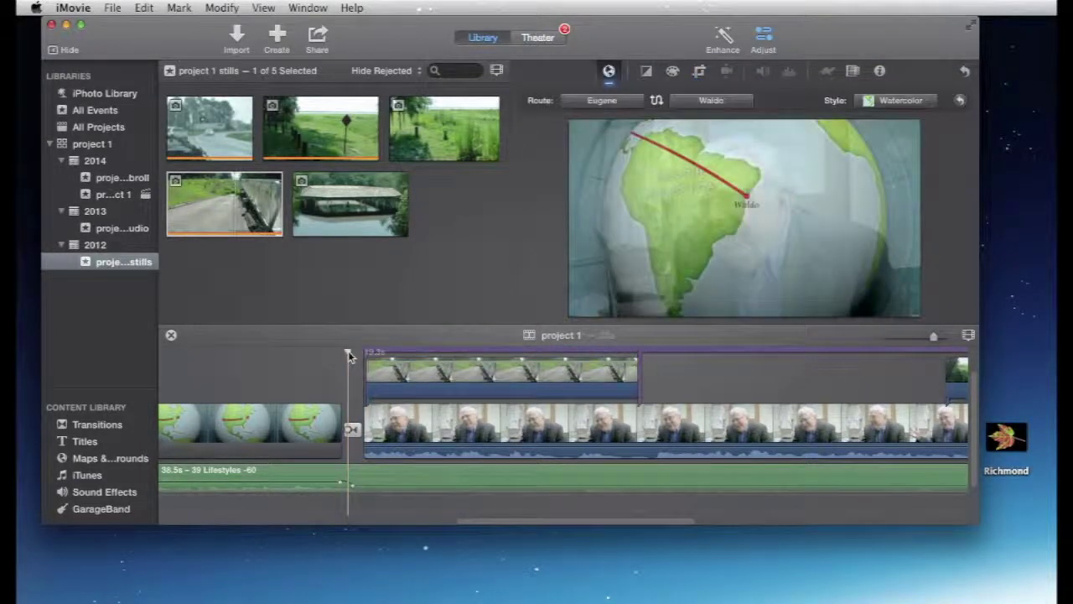
key(space)
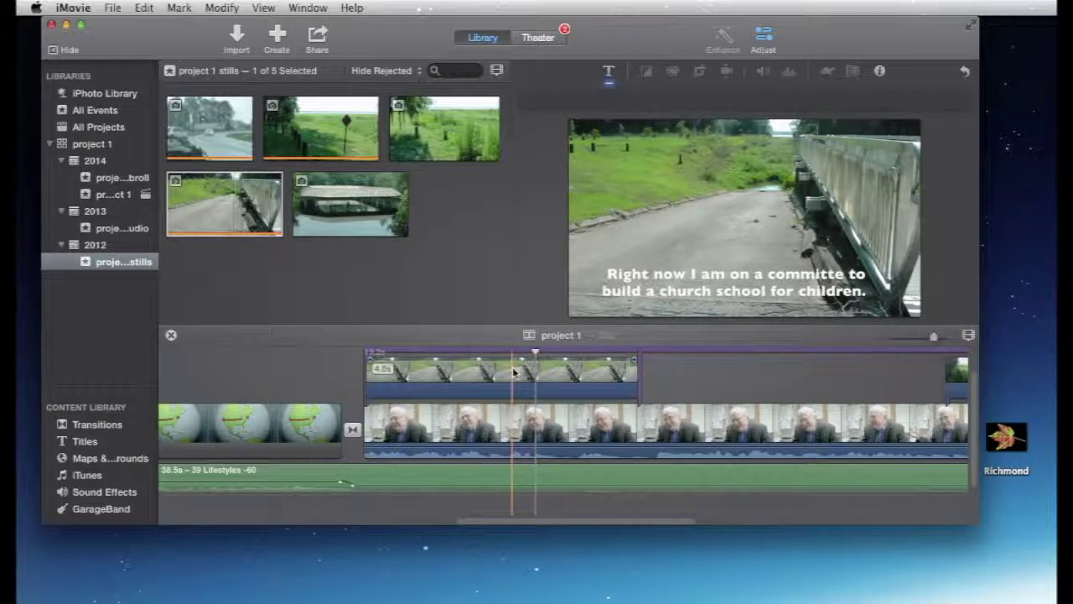
Try a smaller, shifted Ken Burns start frame on the bridge cutaway and expand it back to the full image.
click(514, 372)
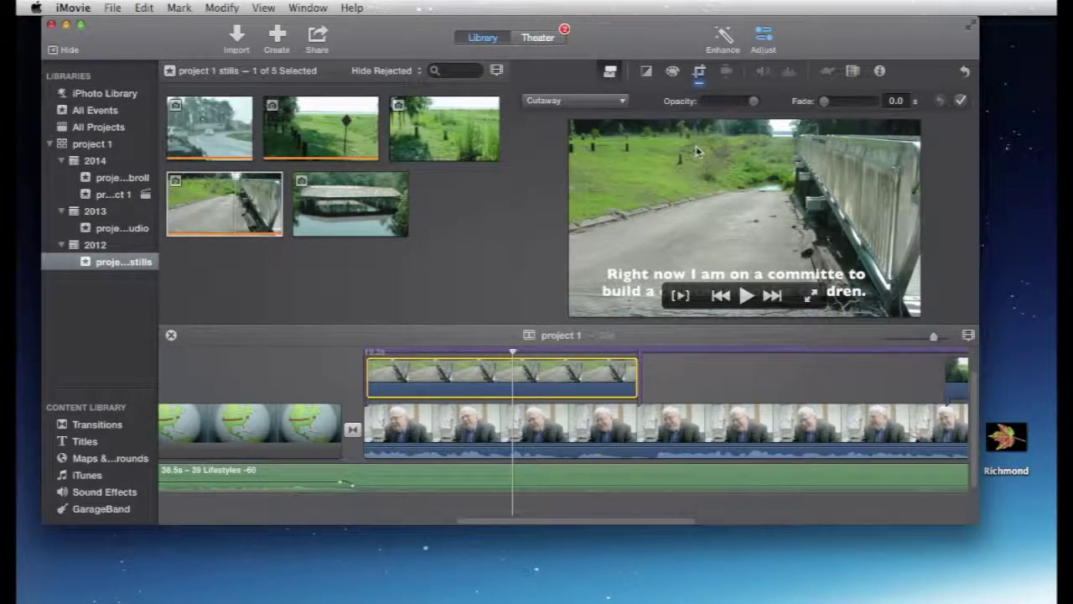
click(700, 72)
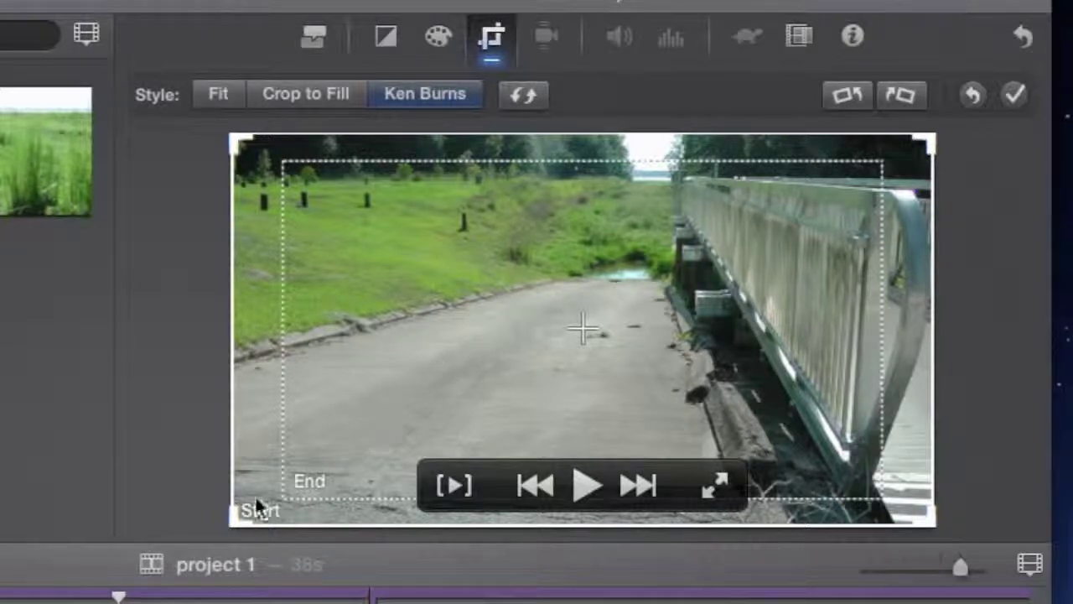
drag(233, 512, 262, 506)
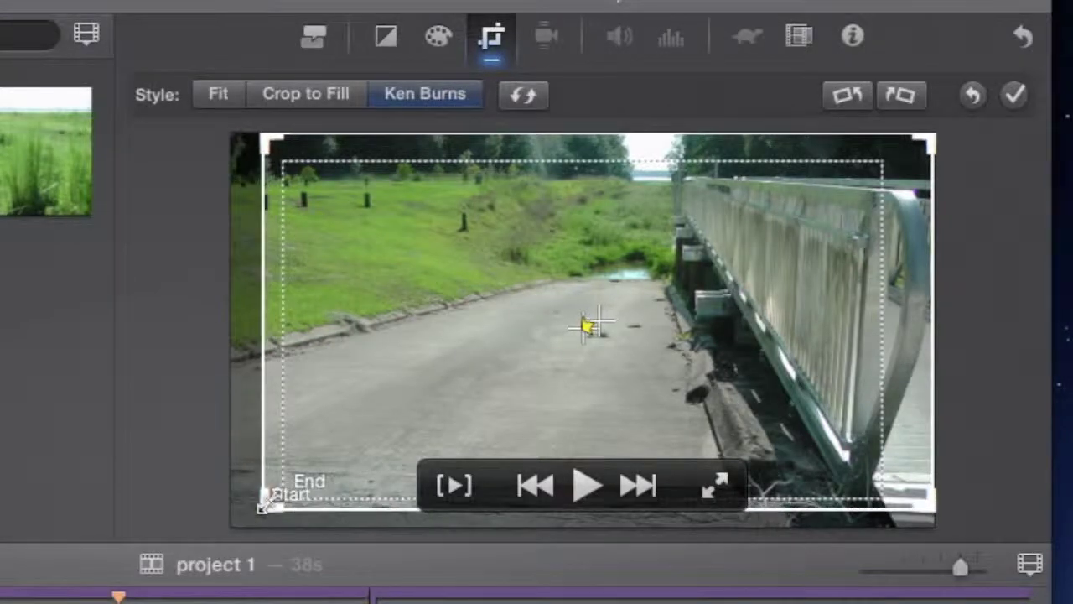
drag(261, 503, 329, 467)
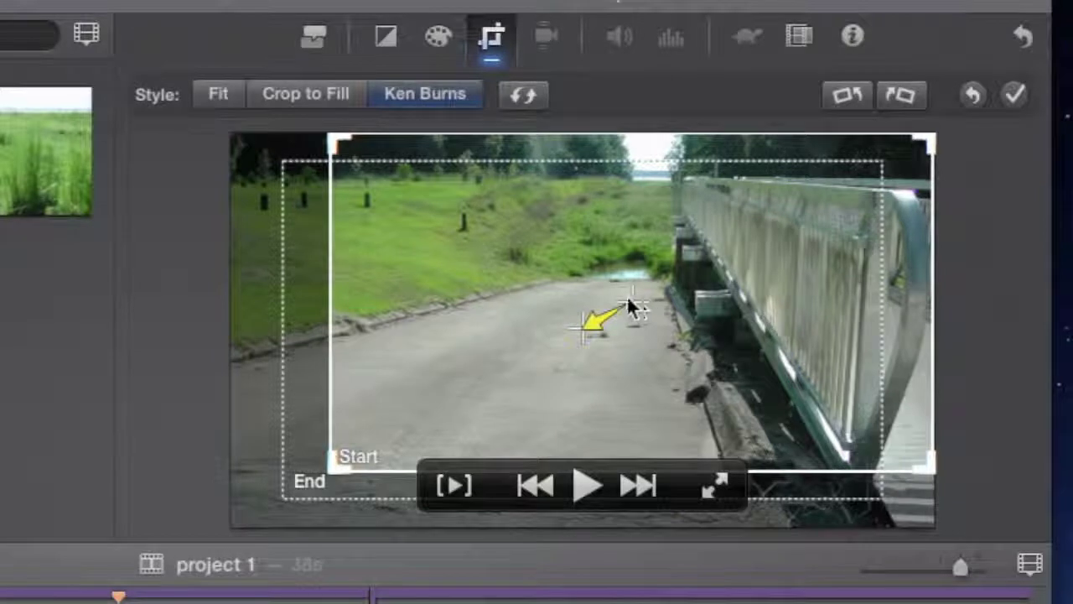
drag(630, 295, 538, 308)
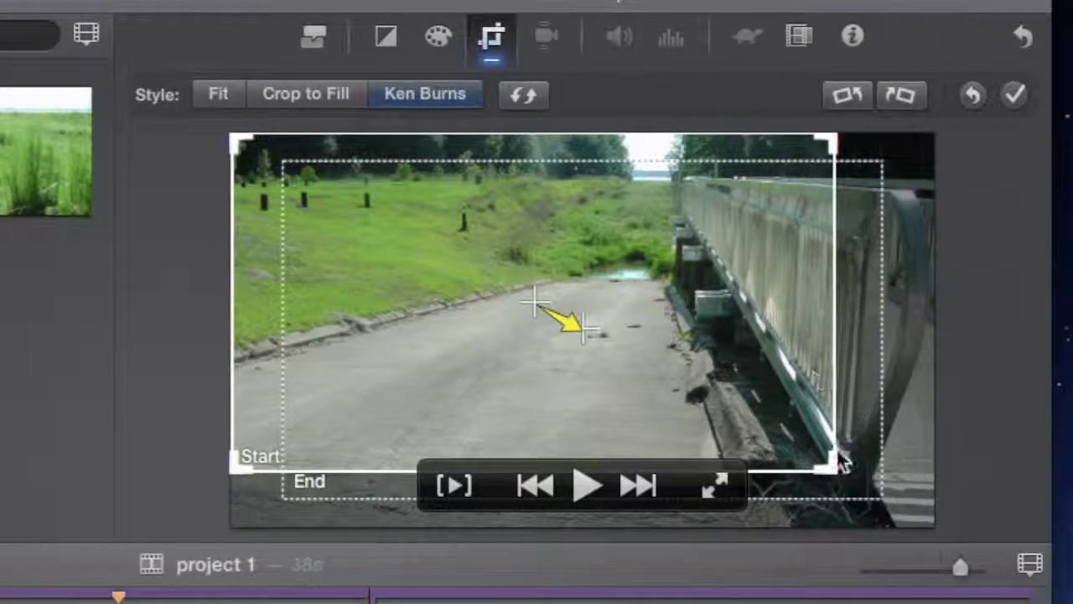
drag(822, 457, 899, 502)
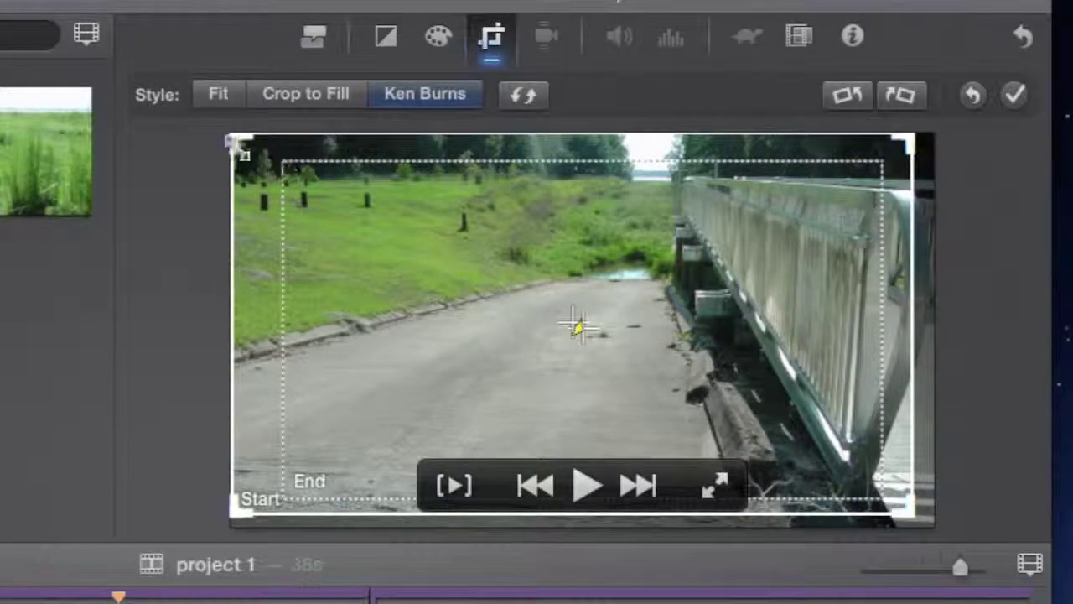
mouse_move(237, 140)
mouse_down()
mouse_move(271, 150)
mouse_move(236, 138)
mouse_up()
drag(913, 508, 933, 523)
Enlarge the Ken Burns end frame to nearly the full image, apply it, and play through the cutaway.
click(853, 451)
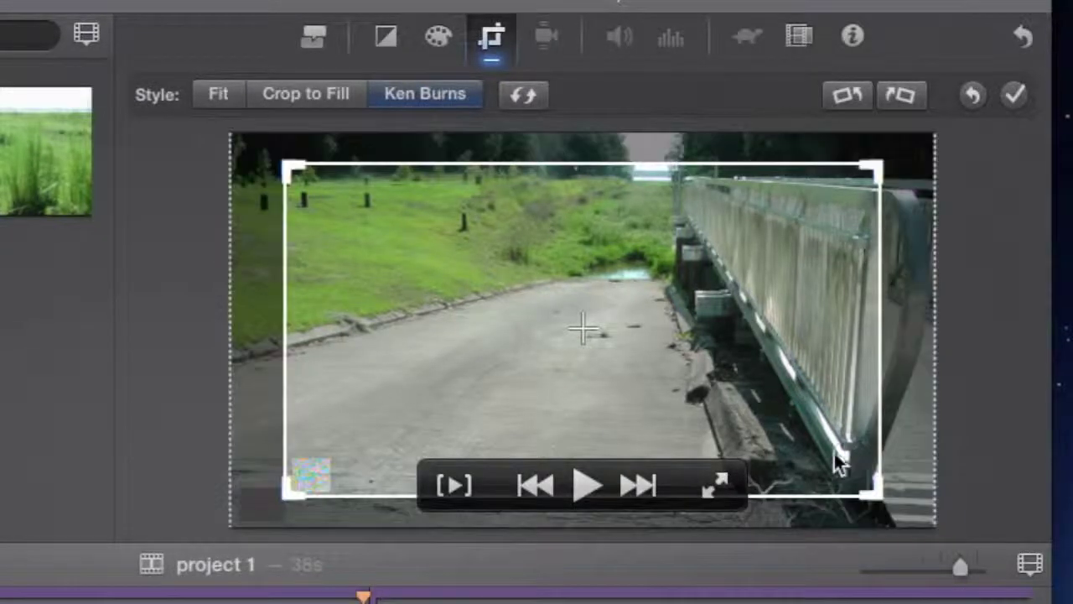
drag(285, 495, 238, 516)
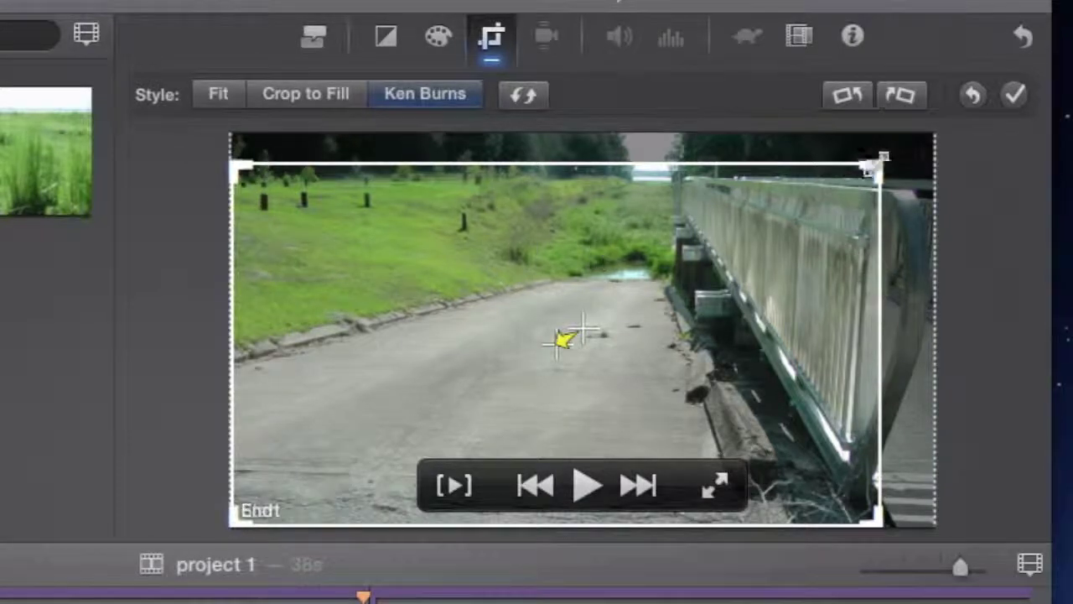
drag(875, 166, 922, 141)
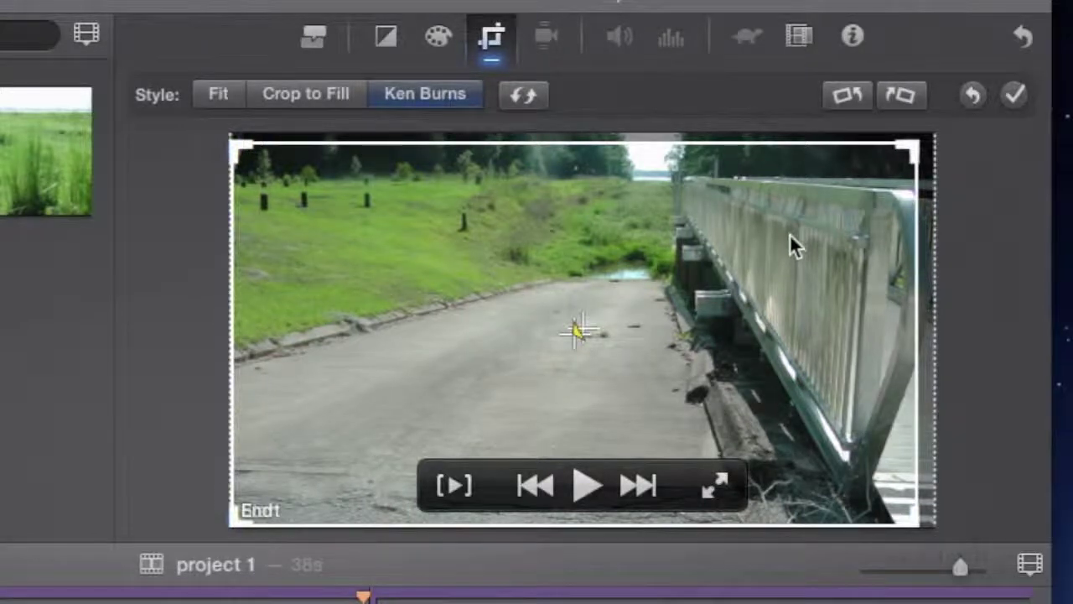
drag(789, 233, 802, 233)
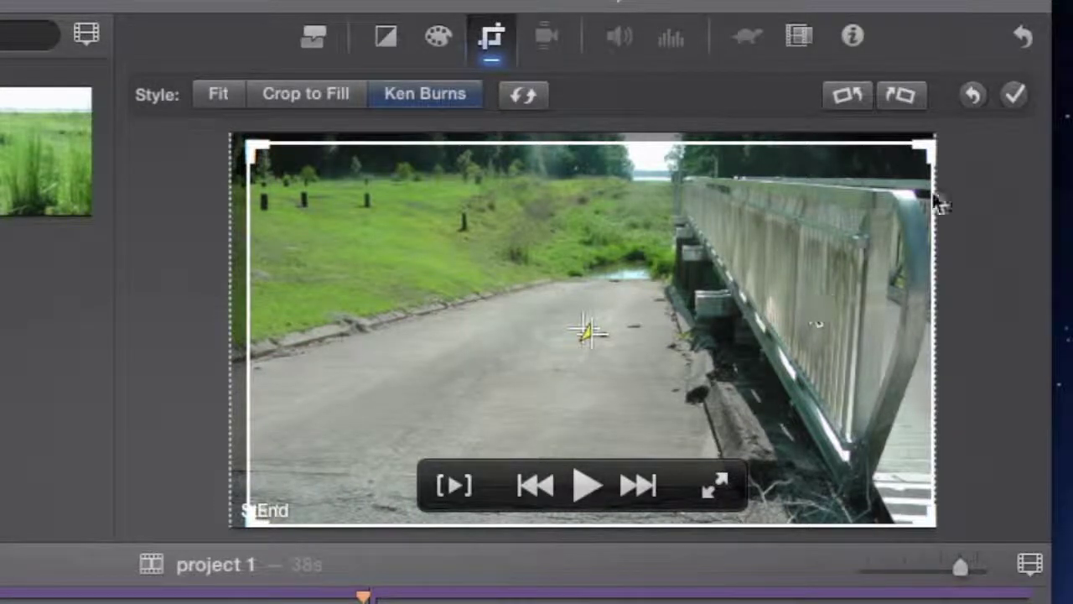
click(1012, 96)
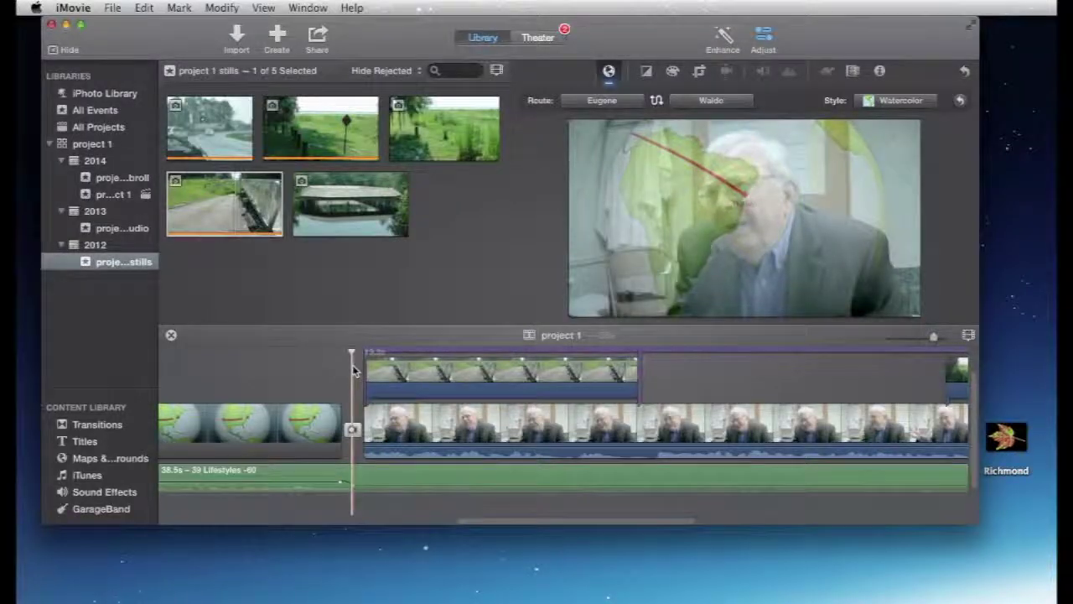
key(space)
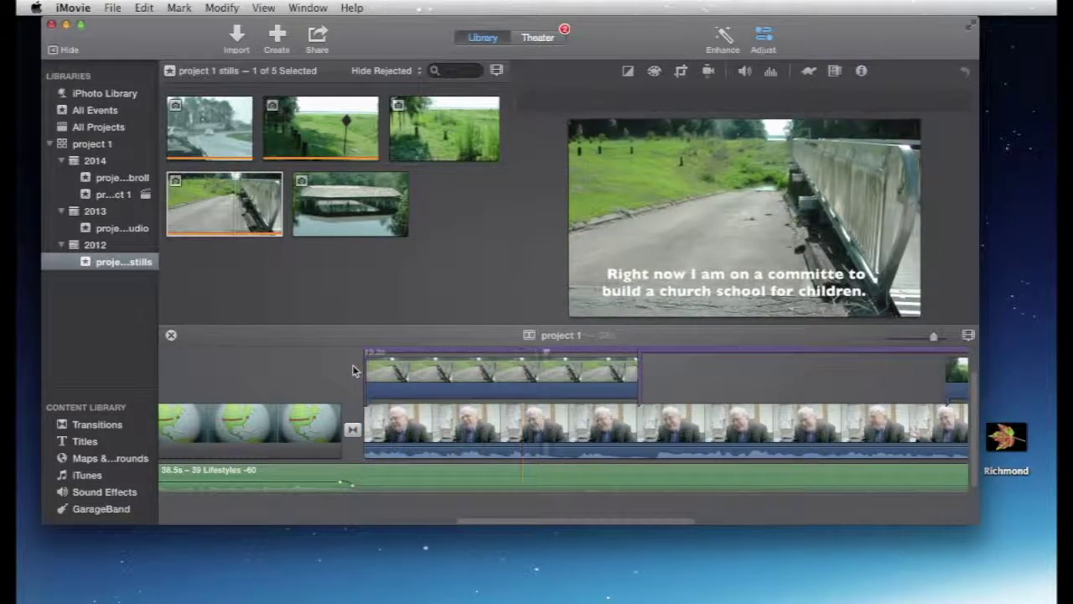
Shrink the cutaway's Ken Burns end frame to about 55% of the image width around the ramp's far end, then apply and play it.
click(402, 369)
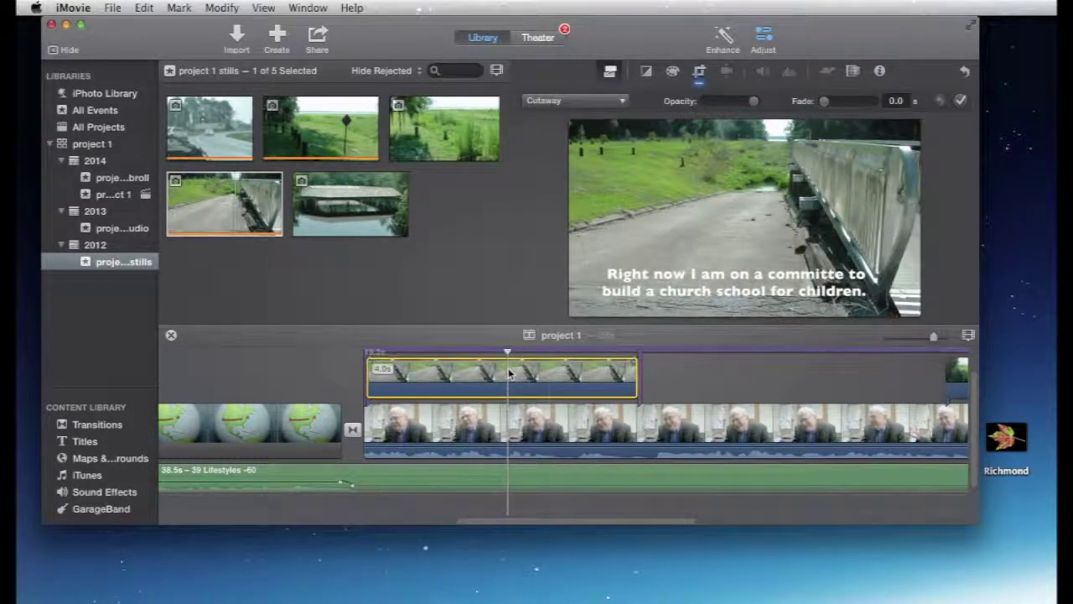
click(700, 72)
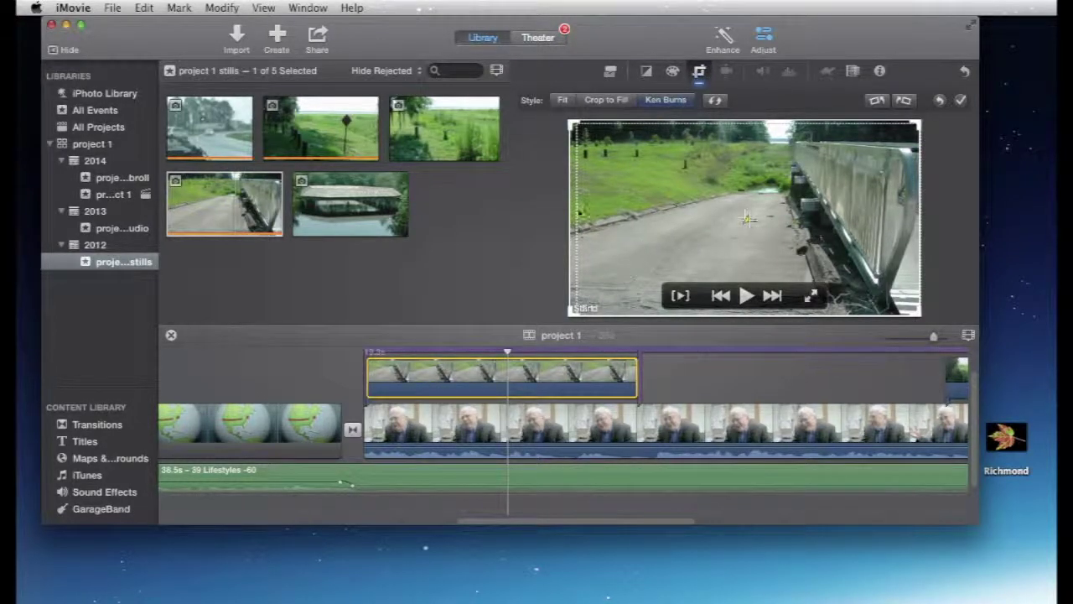
click(608, 166)
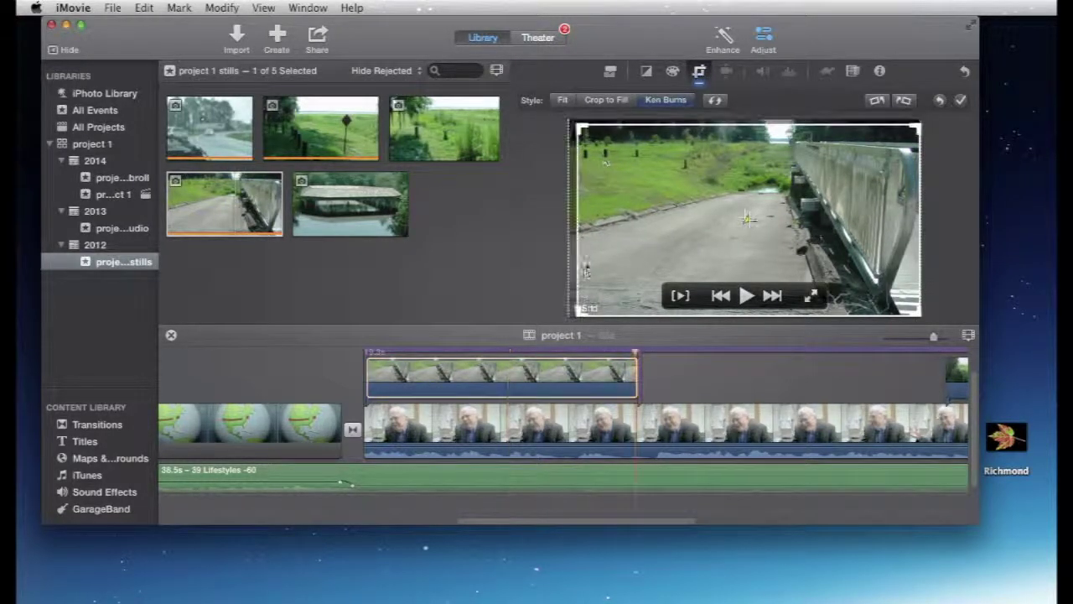
drag(579, 309, 668, 263)
drag(784, 224, 746, 219)
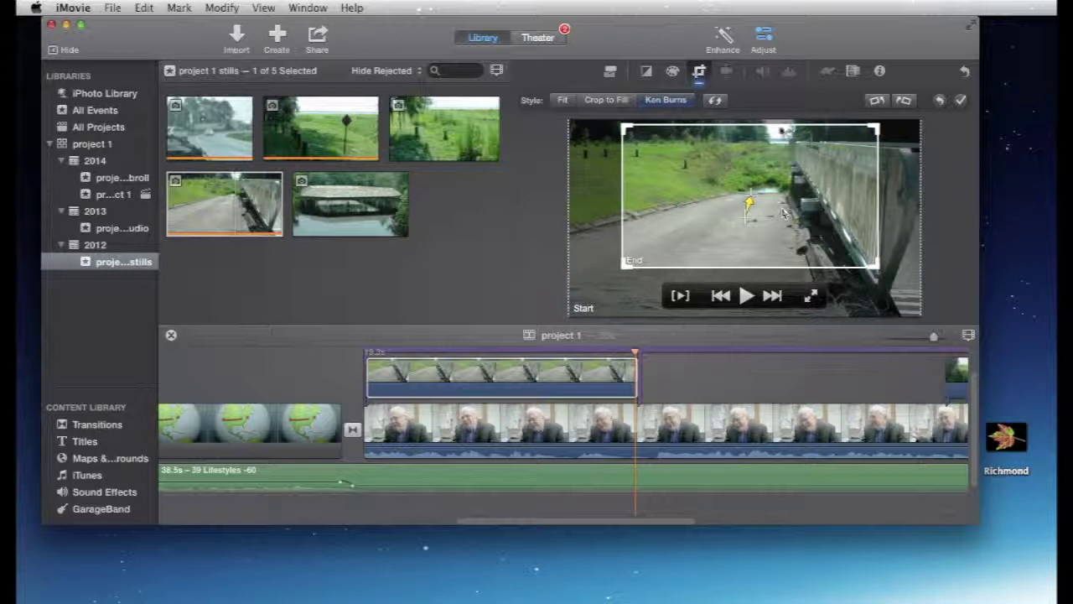
drag(870, 267, 847, 231)
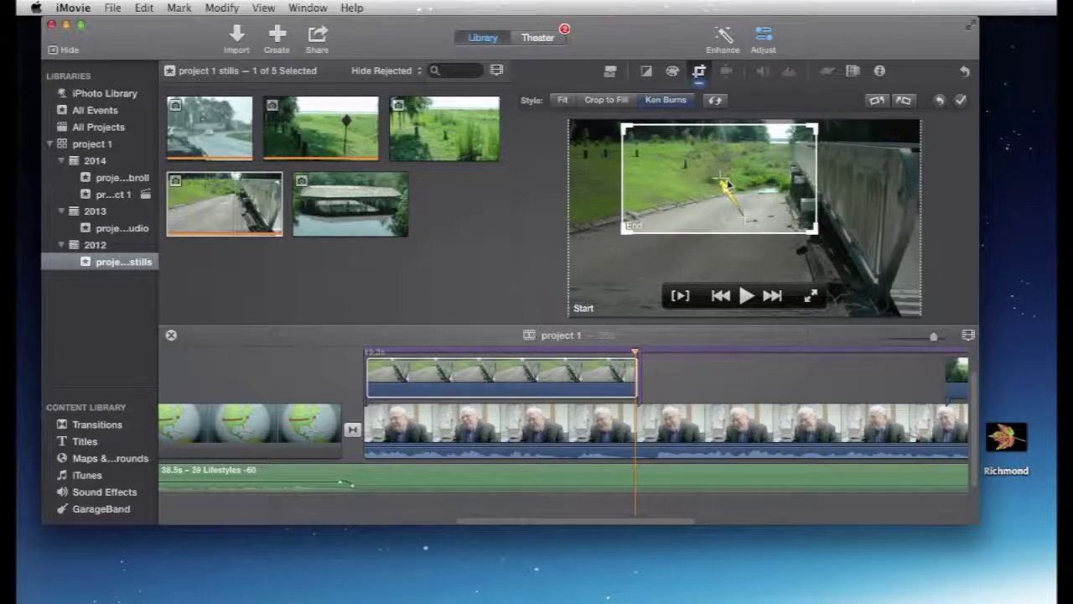
drag(722, 180, 753, 181)
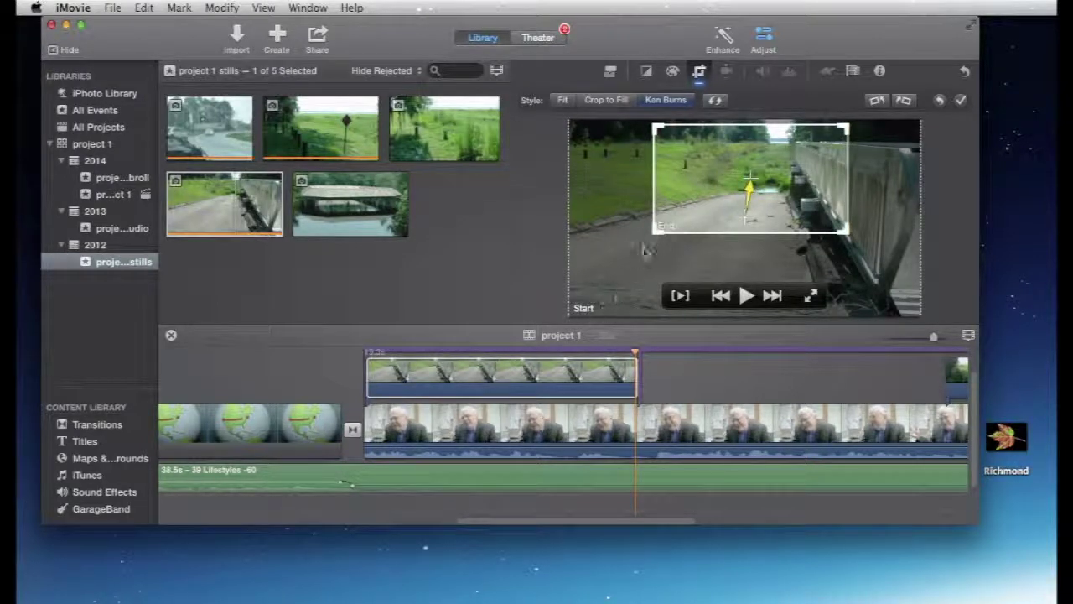
click(962, 100)
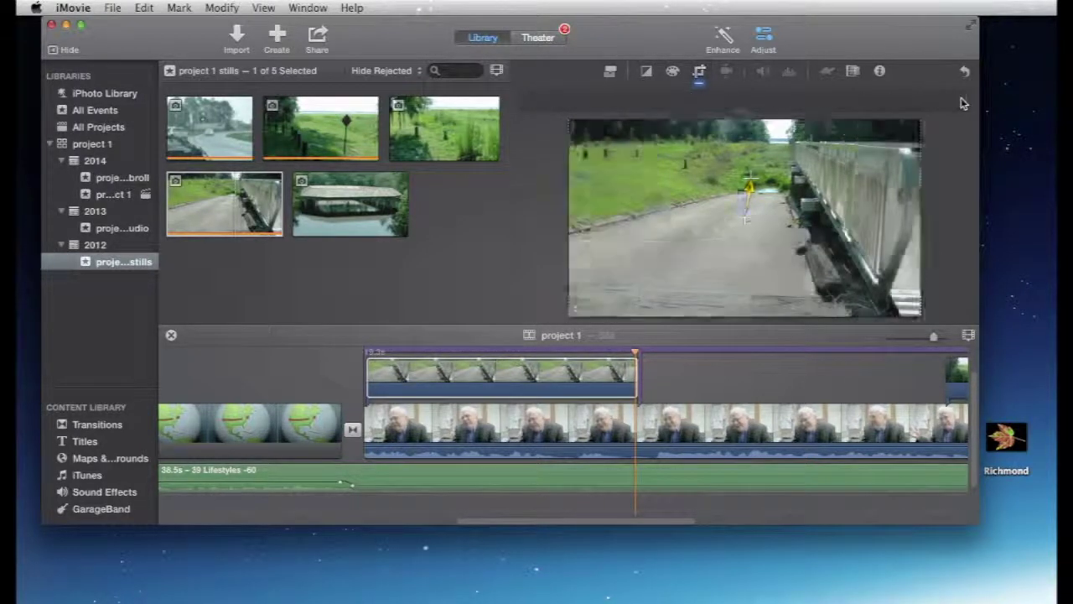
click(348, 356)
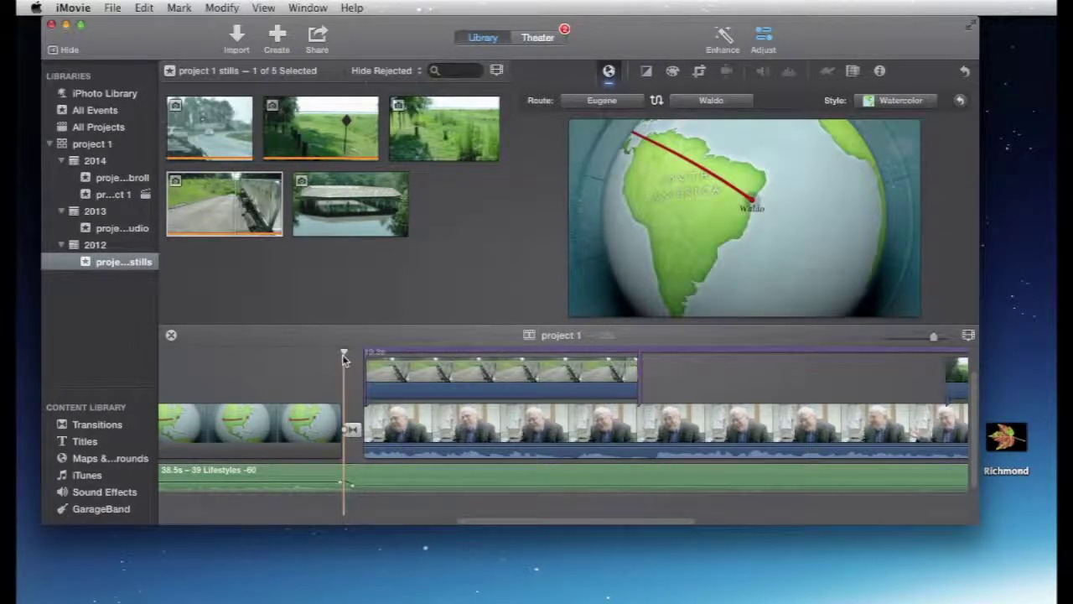
key(space)
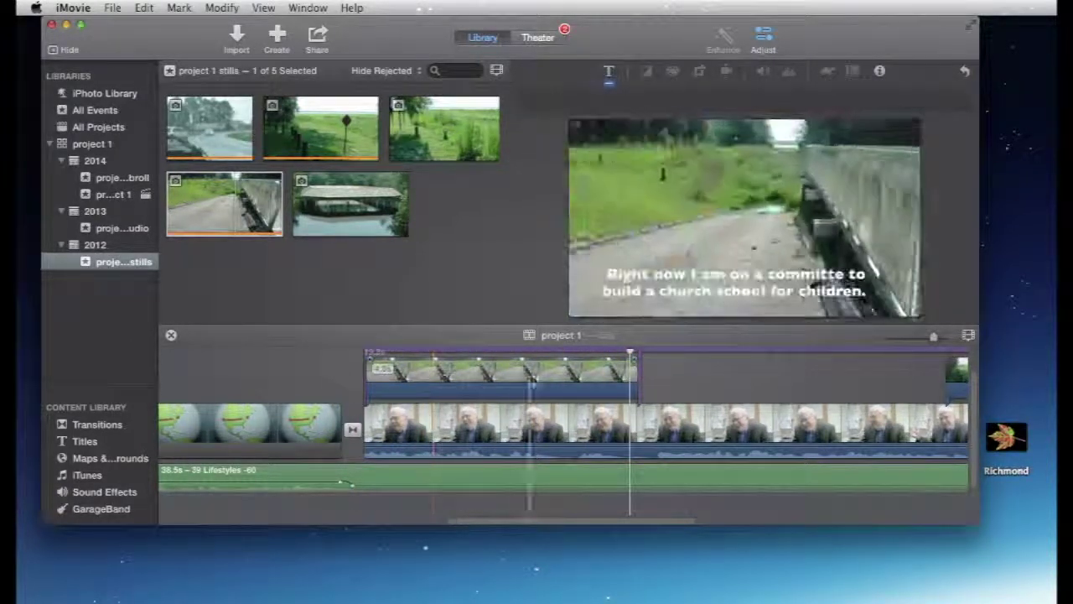
Reverse the cutaway's Ken Burns effect into a zoom-out, move the smaller start frame to the image's top edge, then apply and play it.
click(545, 375)
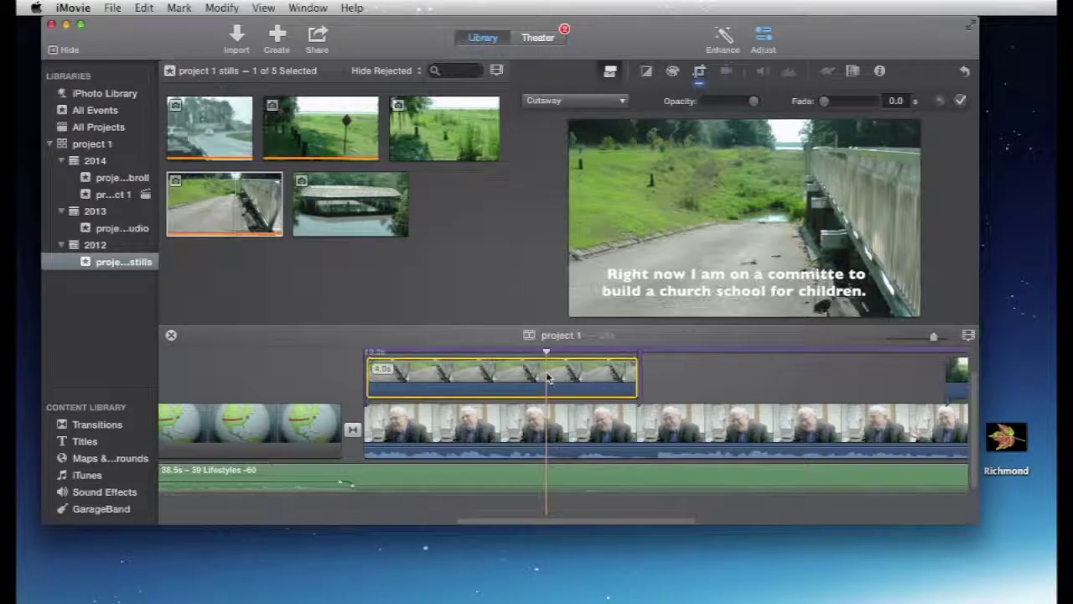
click(700, 72)
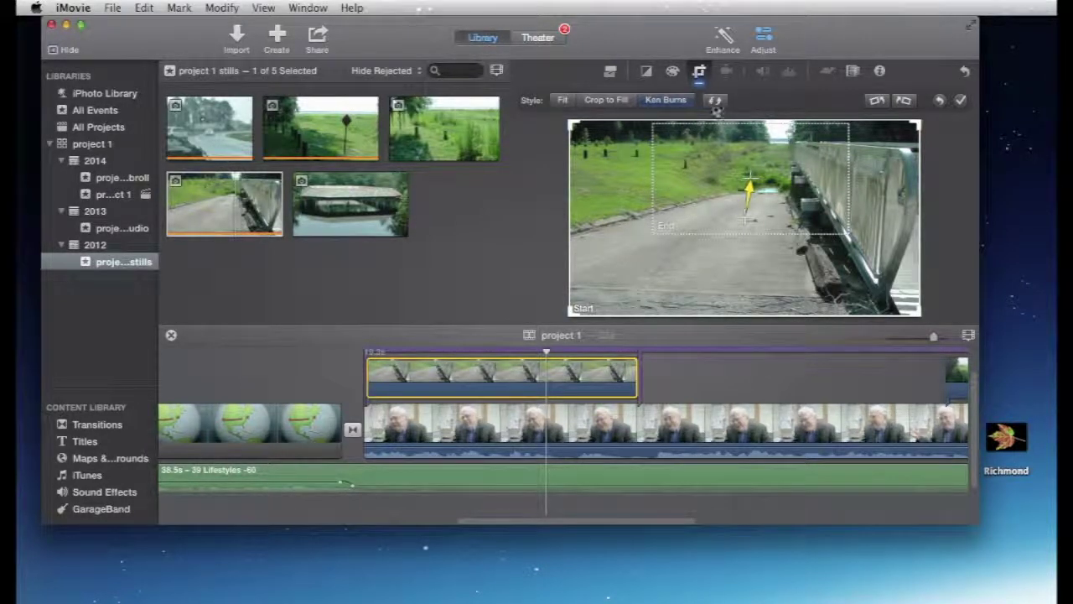
click(716, 104)
click(716, 104)
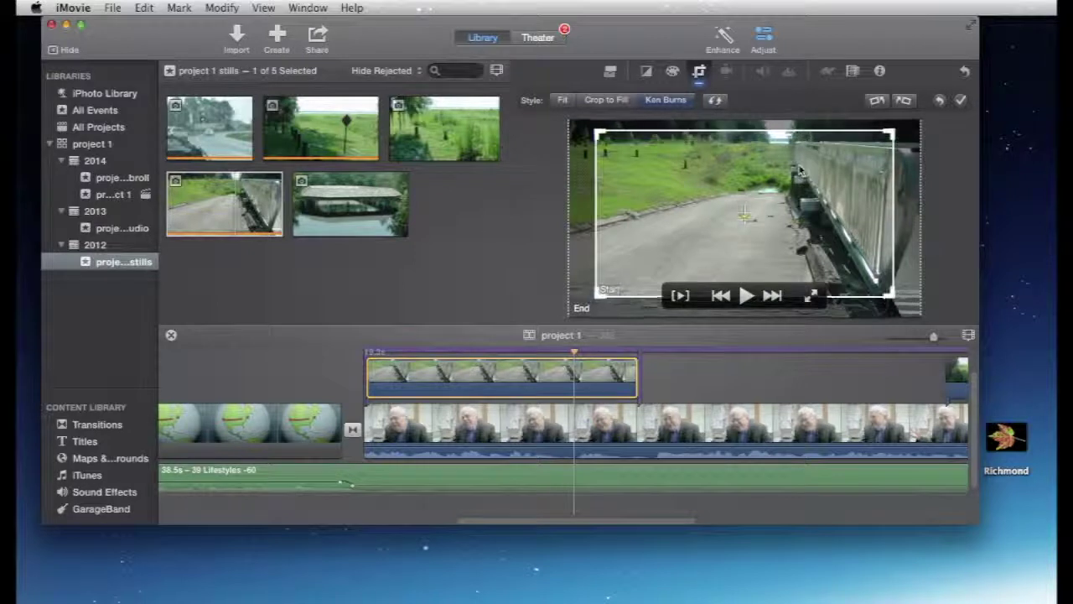
drag(738, 224, 747, 212)
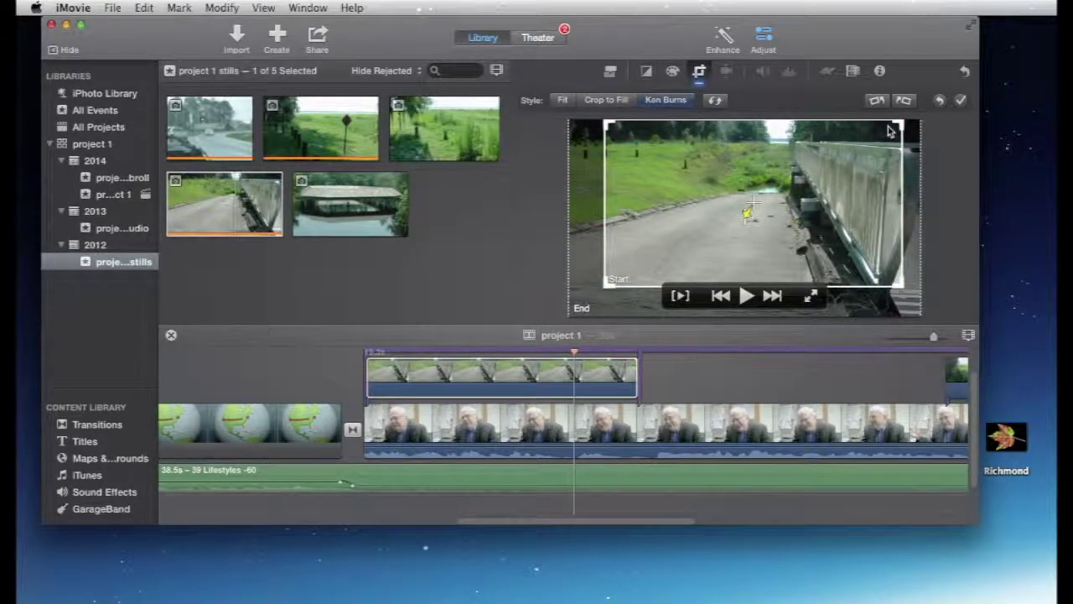
click(960, 101)
click(355, 370)
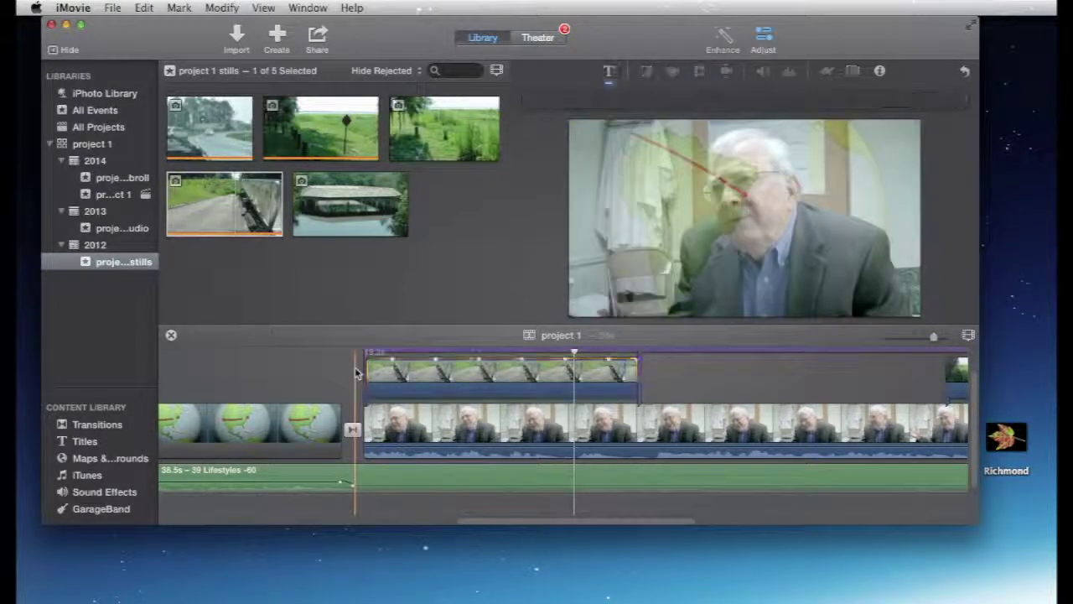
key(space)
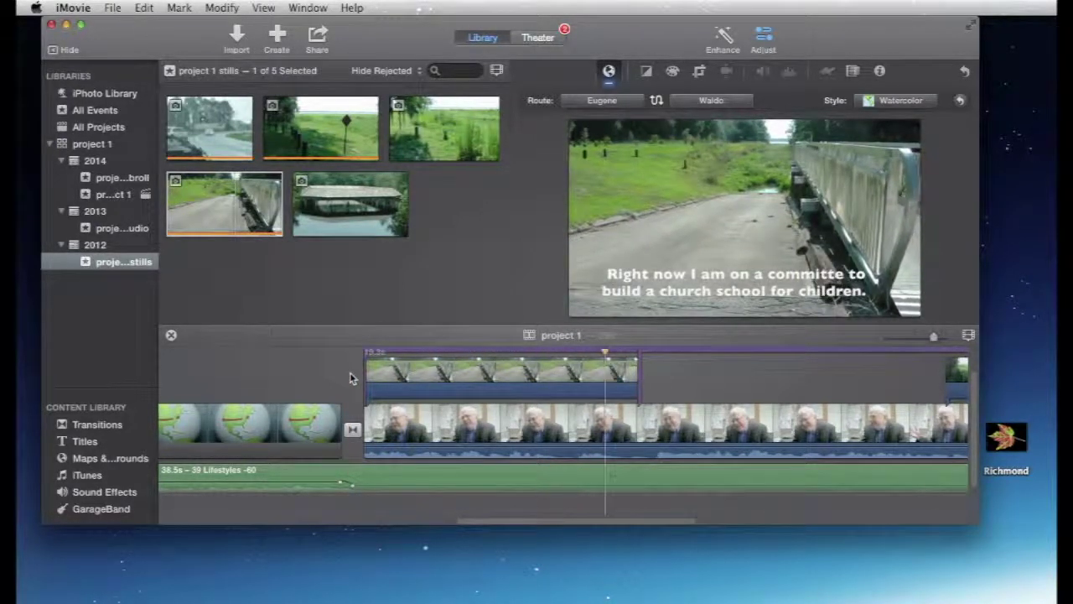
Reopen the cropping settings of the bridge cutaway.
click(548, 373)
key(c)
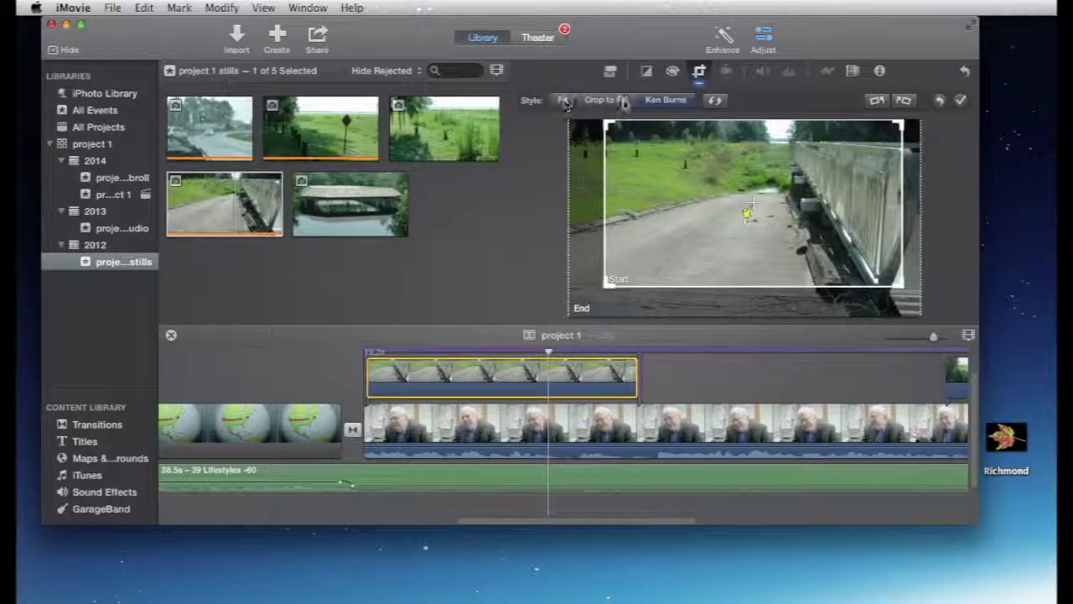